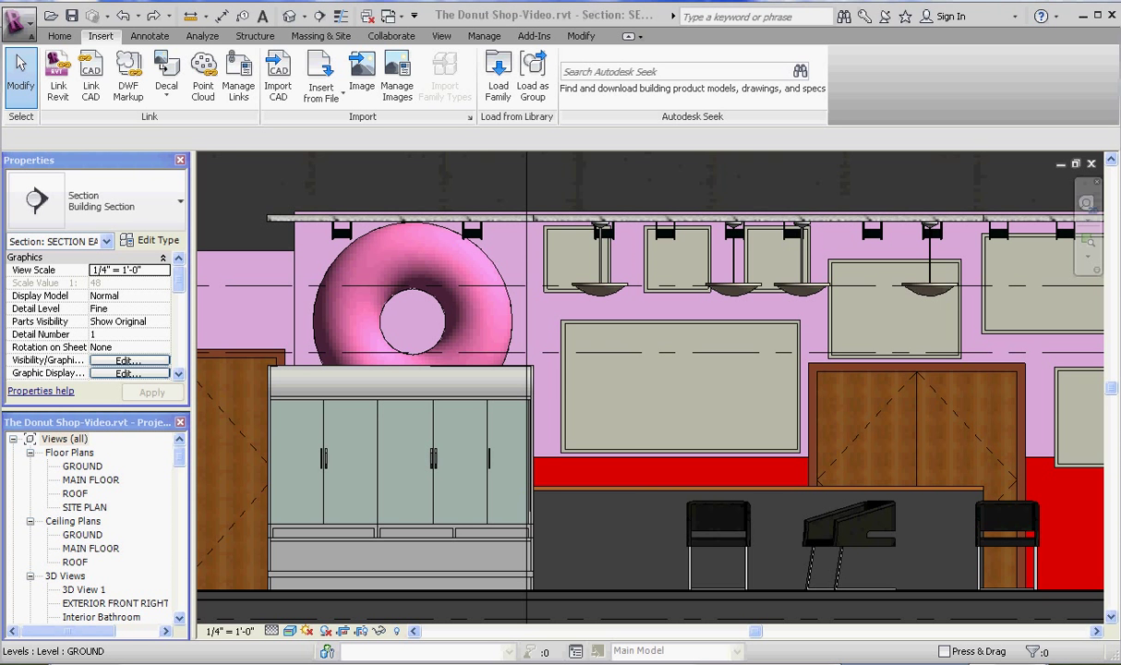
- Switch from Revit to the Week10 folder holding the Donut Shop projects and images
key(alt+Tab)
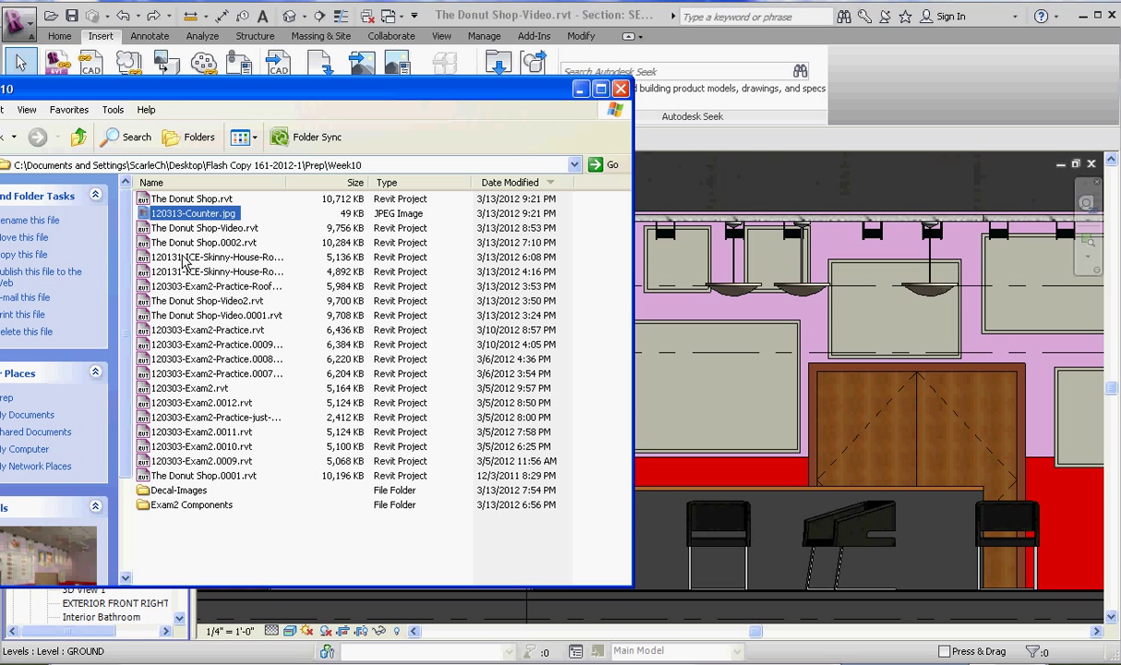
double_click(159, 217)
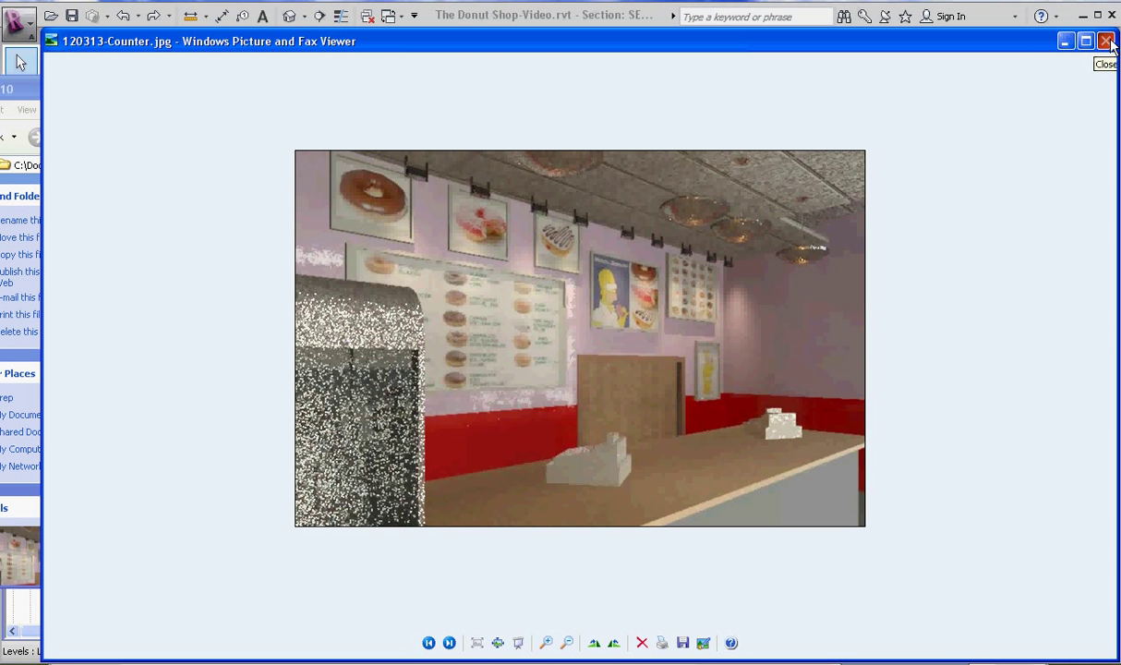
click(1106, 42)
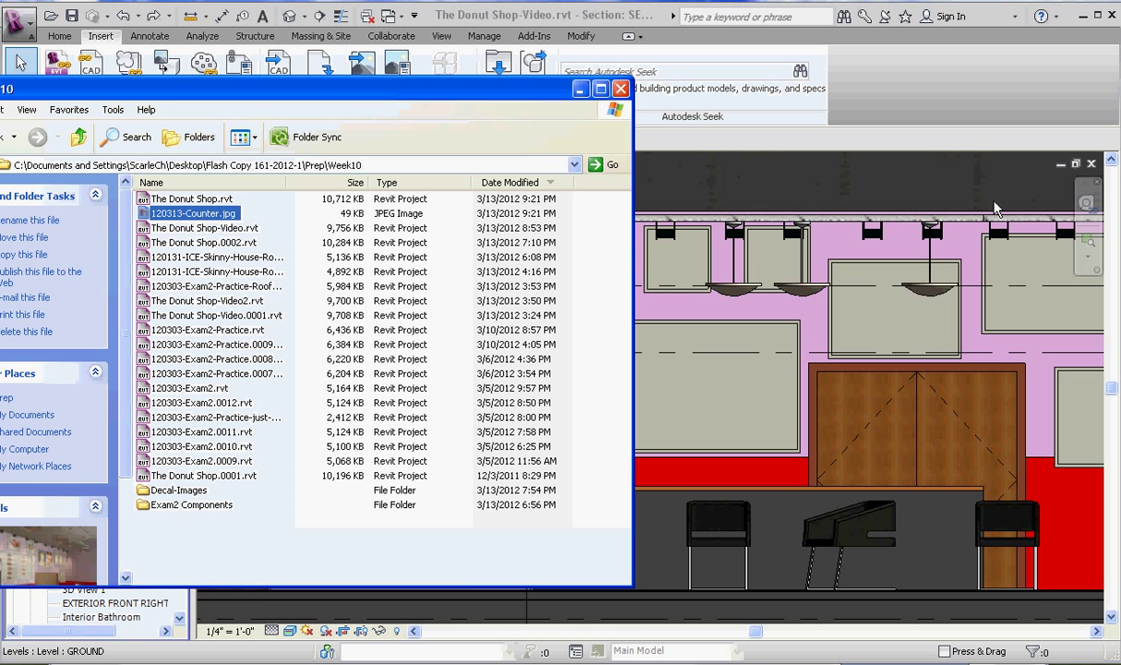
click(621, 90)
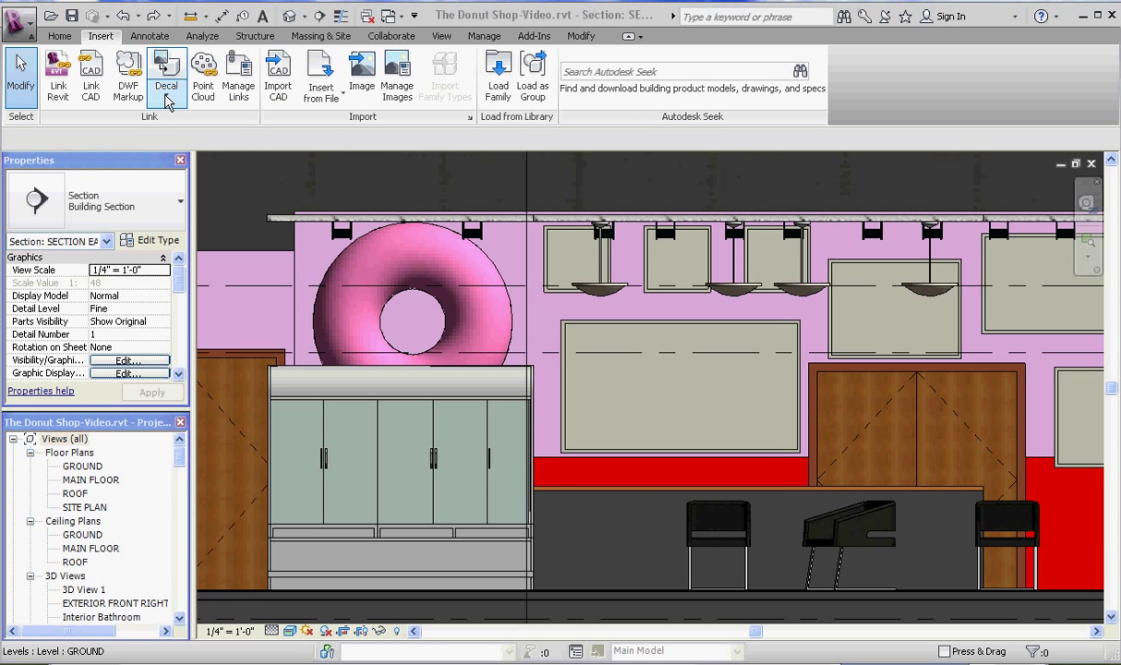
- Place the Menu1 donut-menu decal on the large board above the counter
click(168, 101)
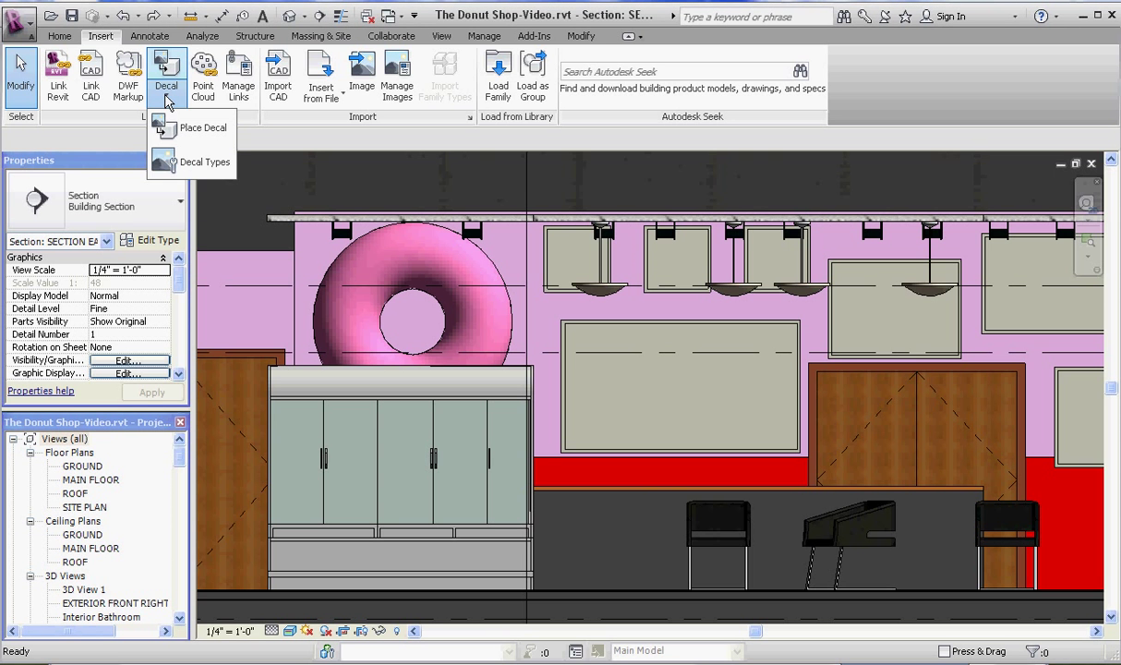
click(207, 136)
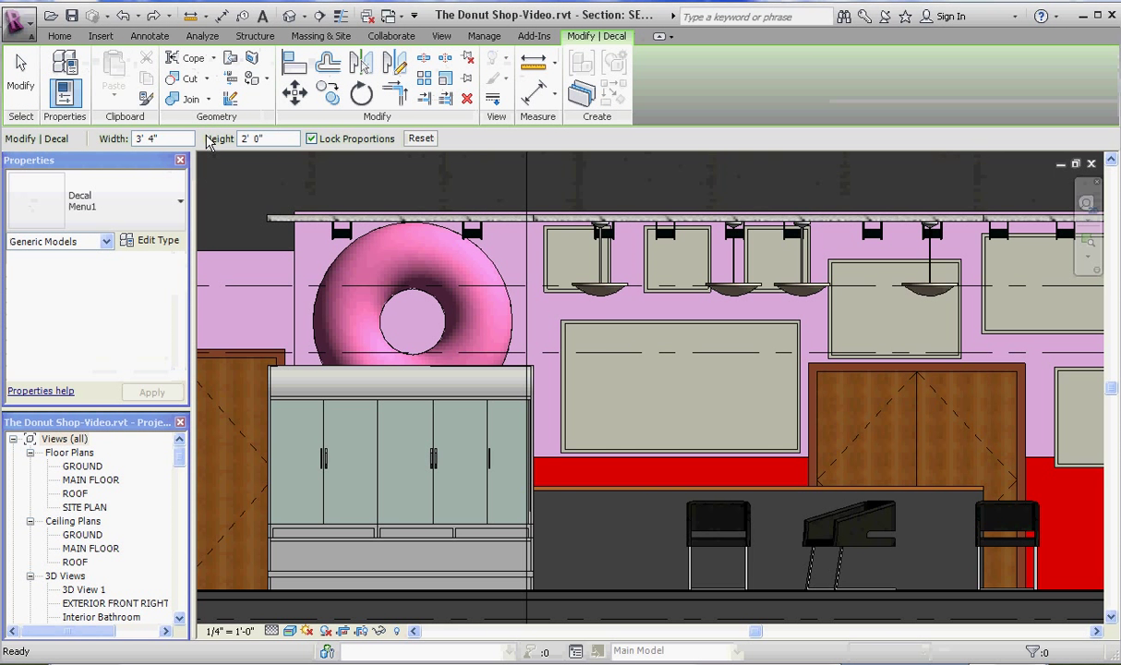
click(570, 453)
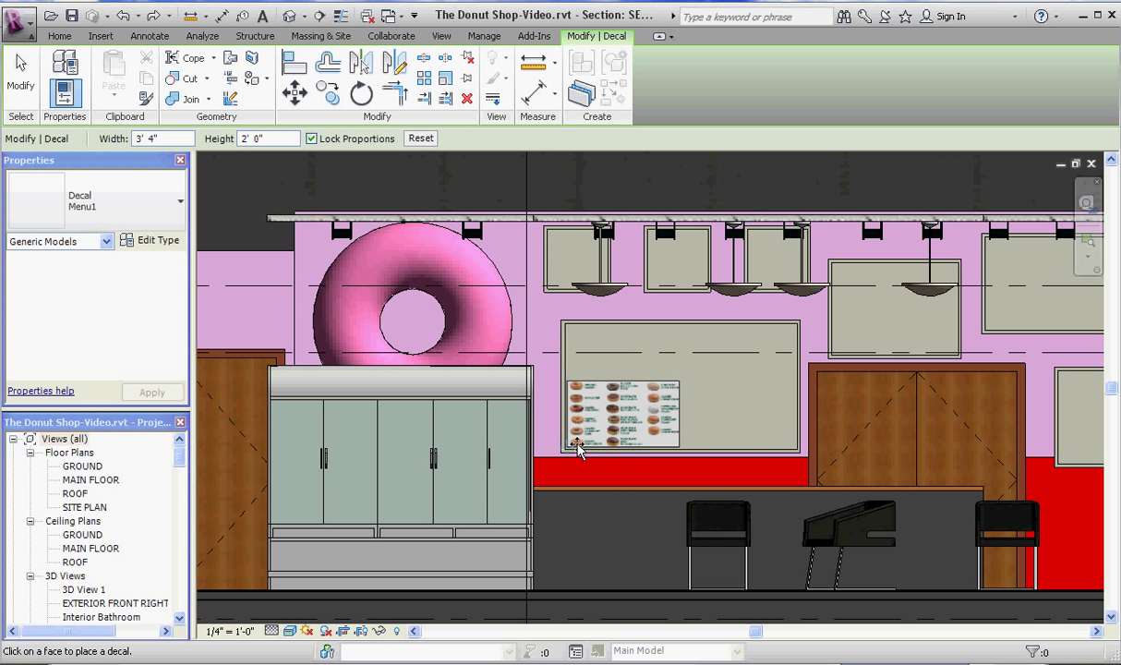
click(691, 449)
key(Escape)
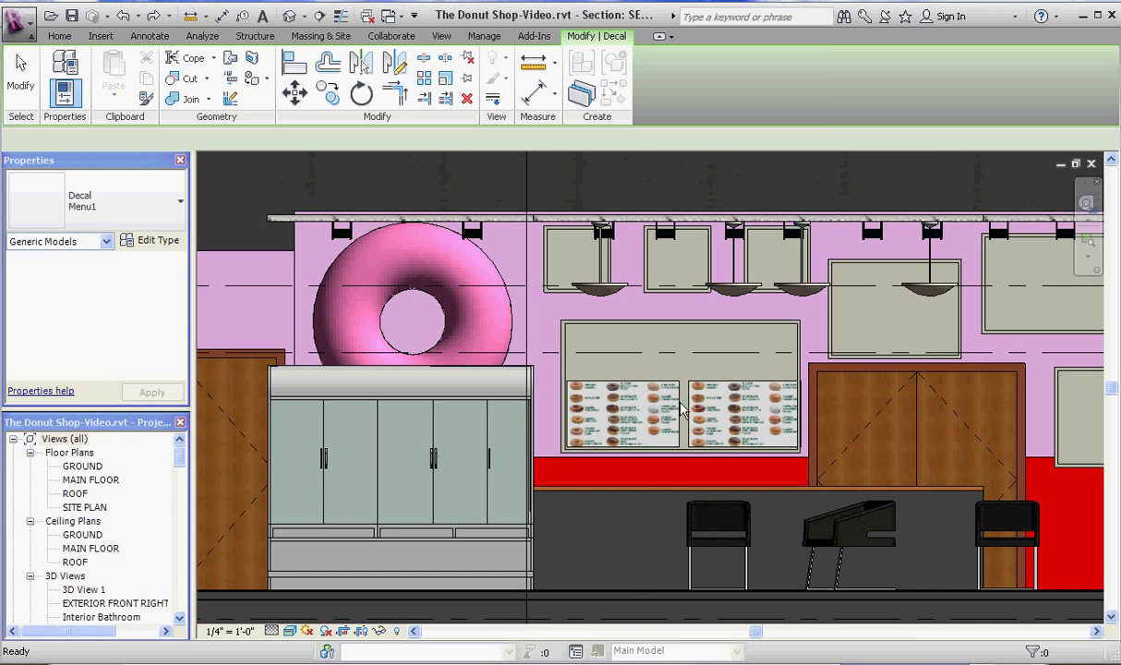
- Enlarge the Menu1 decal to about 6'2" by 3'8" to fill the menu board
click(680, 412)
drag(681, 382, 800, 323)
click(796, 319)
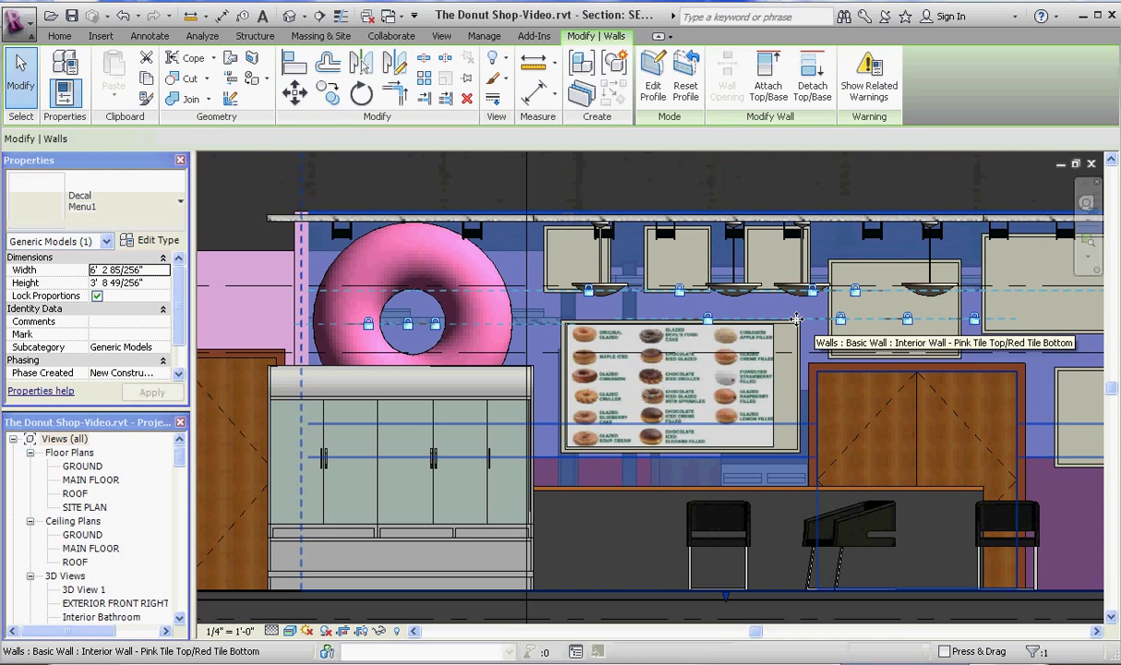
key(Escape)
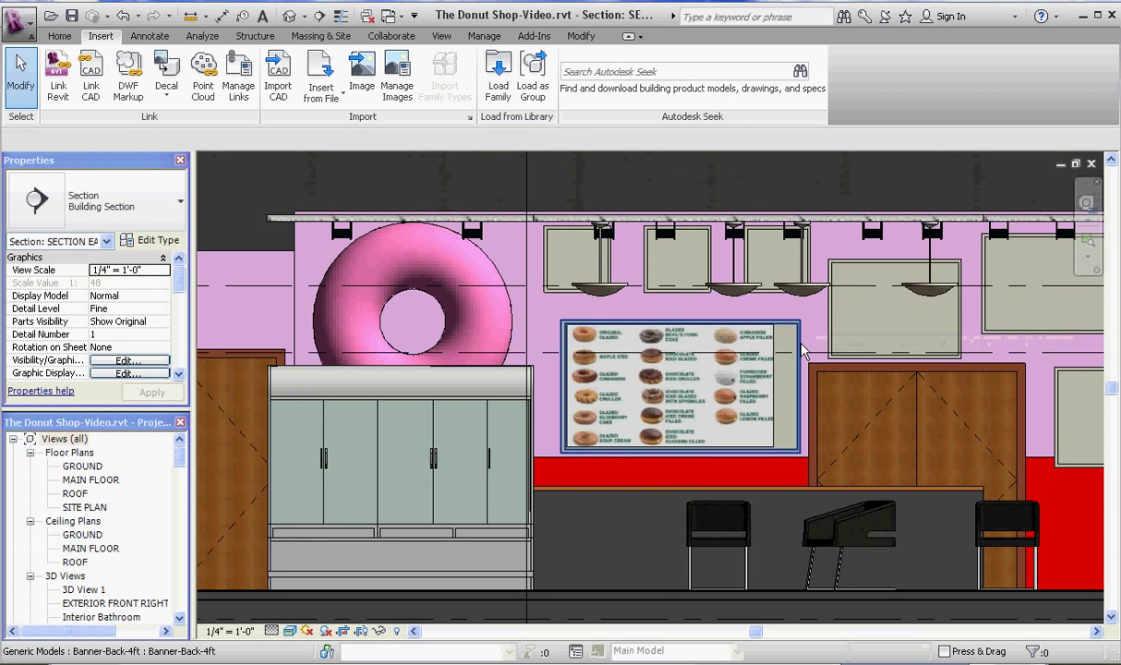
- Narrow the Banner-Back-4ft board from 7' 2" to 6' 8" and check the Menu1 decal's fit
click(804, 334)
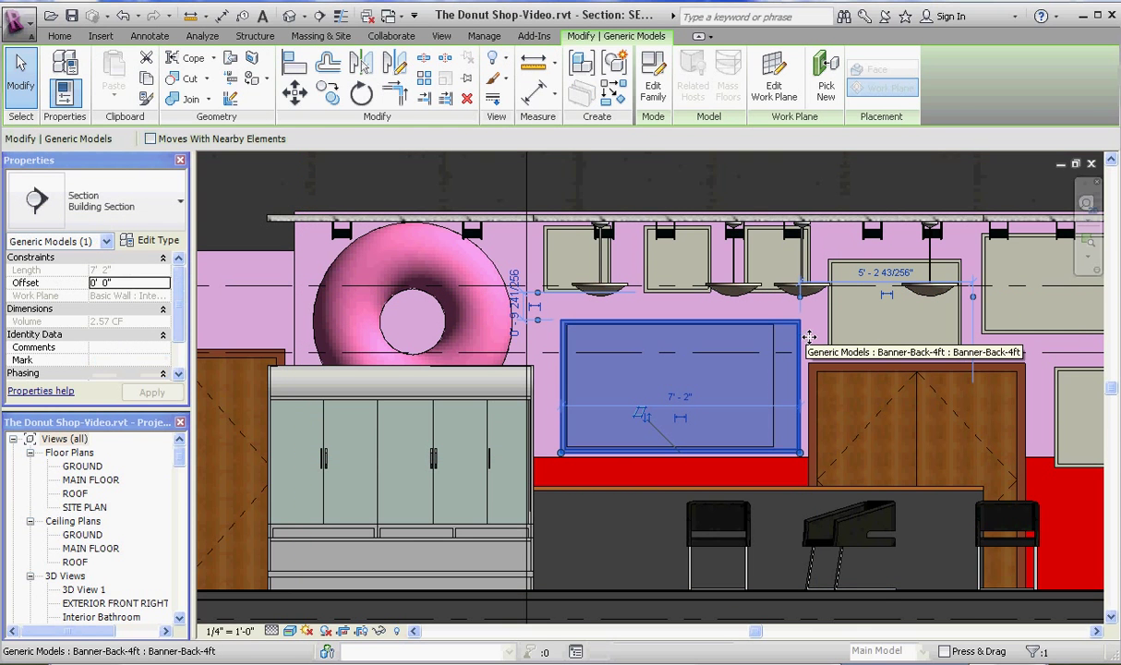
click(680, 397)
text(6')
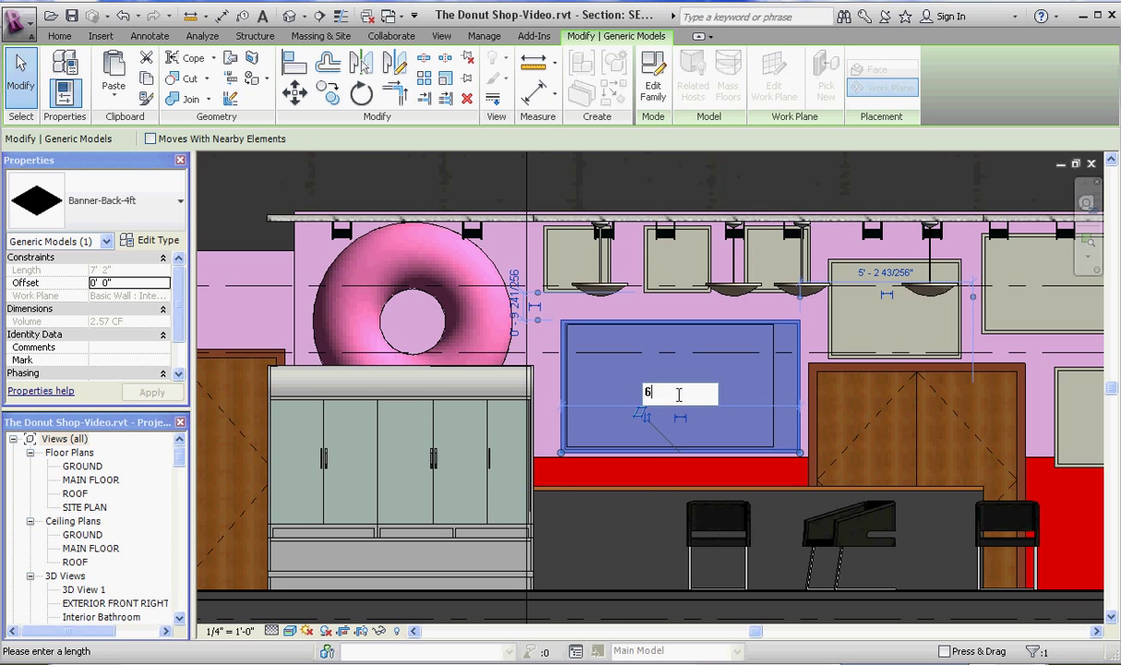
text( 8)
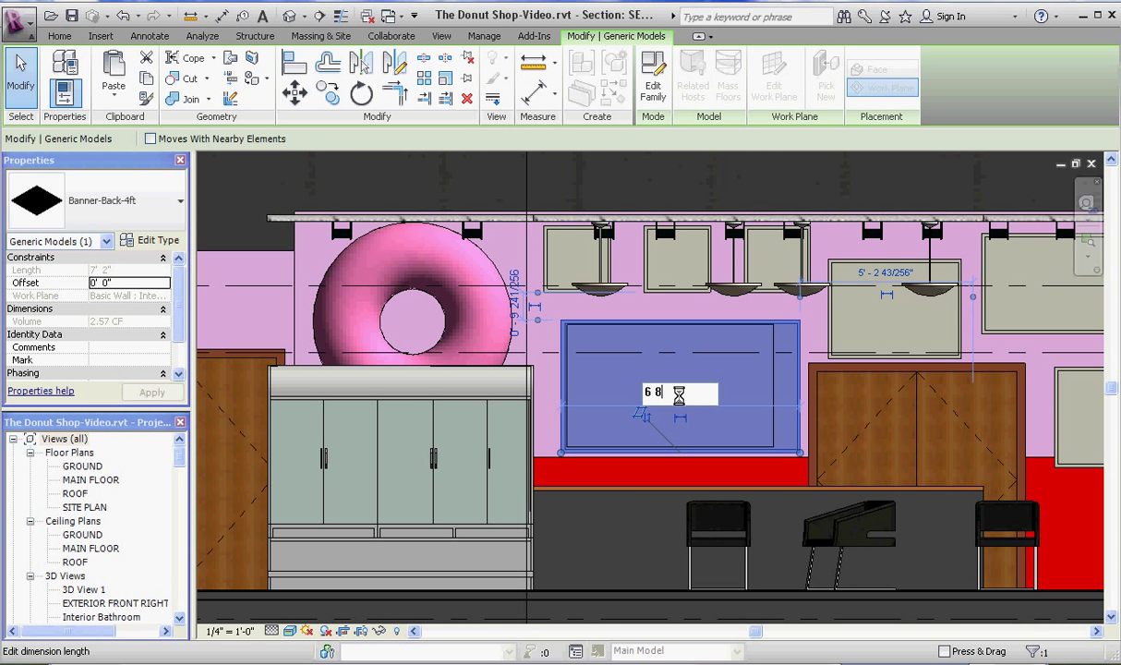
key(Return)
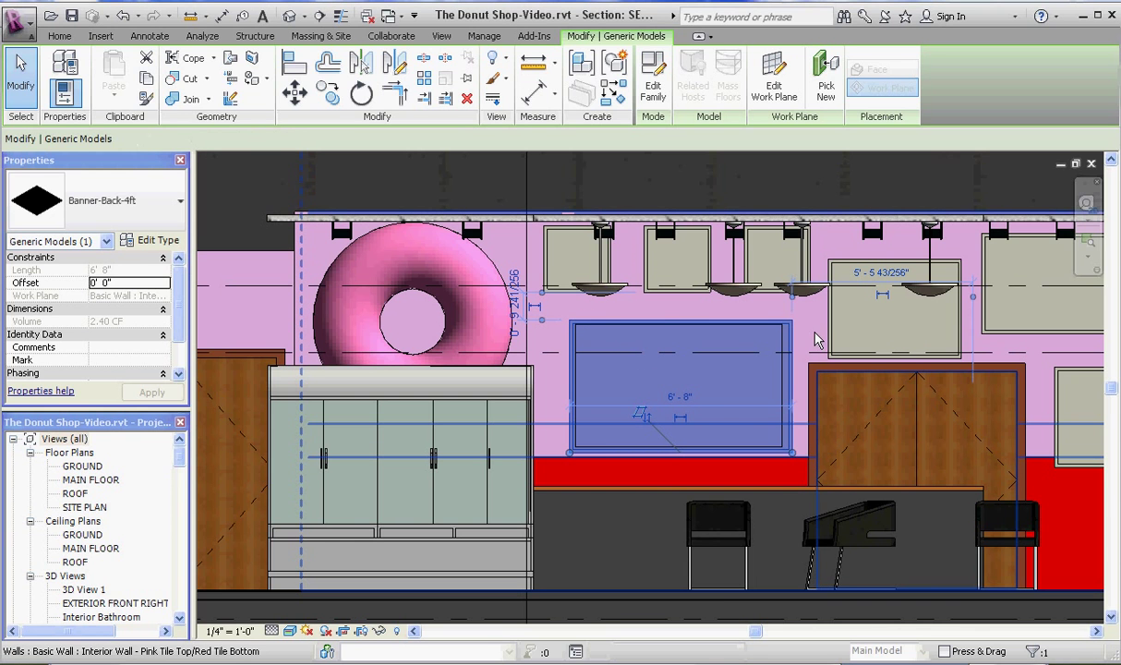
click(784, 368)
scroll(784, 370, up, 2)
click(783, 366)
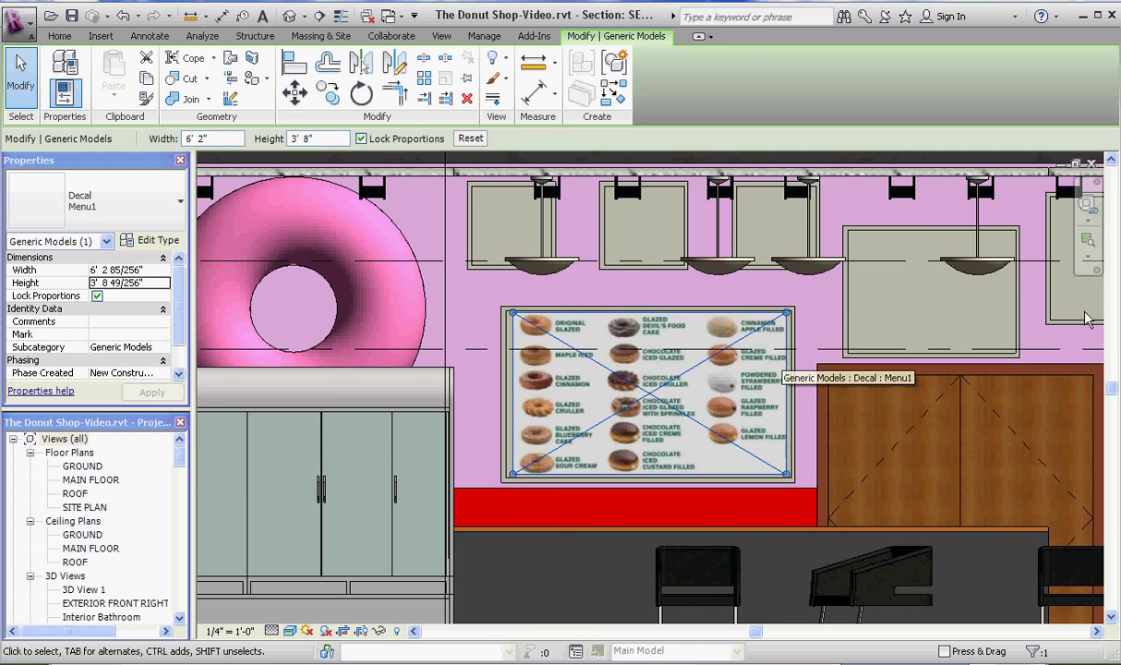
- Deselect the menu decal and zoom out to view the whole counter wall
click(522, 365)
scroll(499, 388, down, 1)
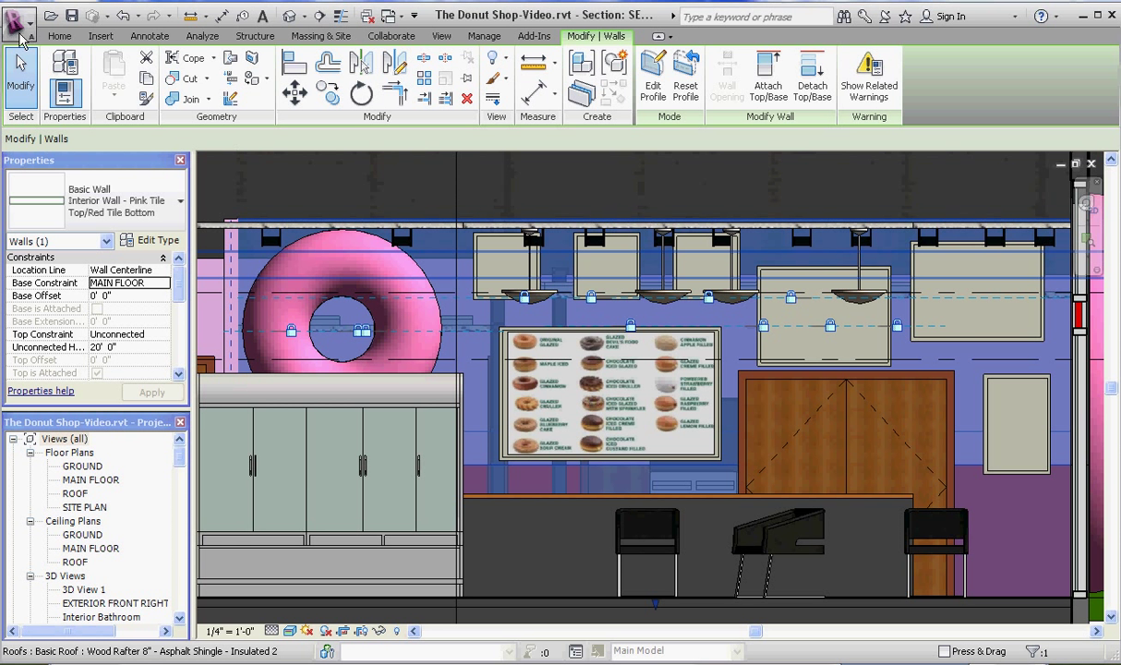
- Place the Donut1 and Donut2 image decals on the small picture boards along the wall
click(99, 38)
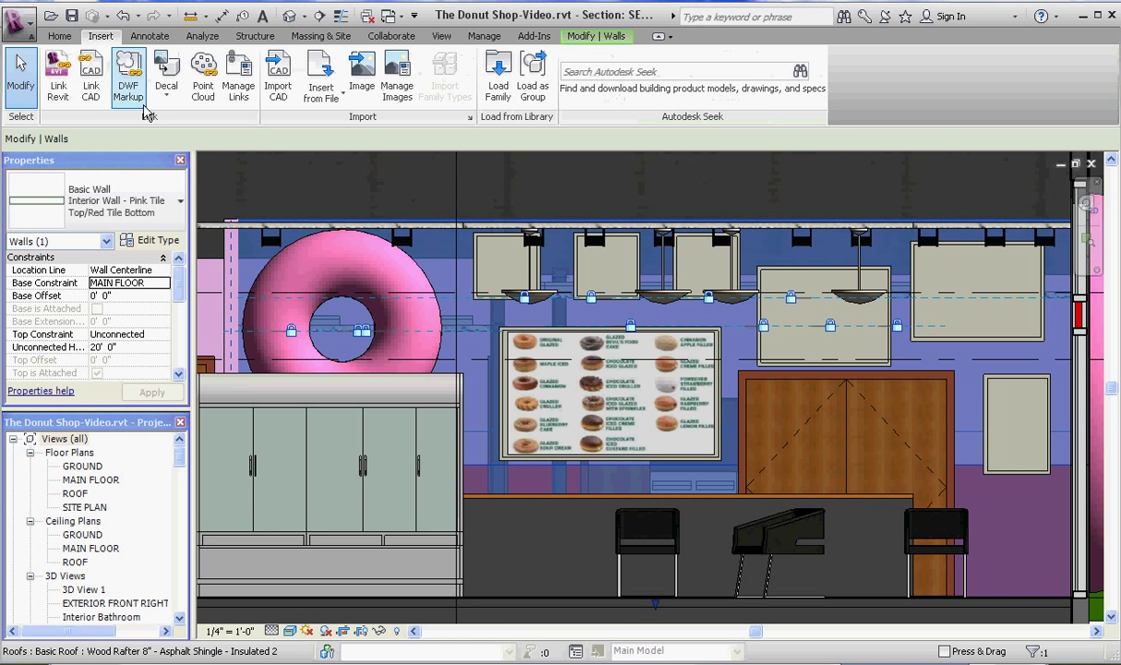
click(167, 89)
click(204, 129)
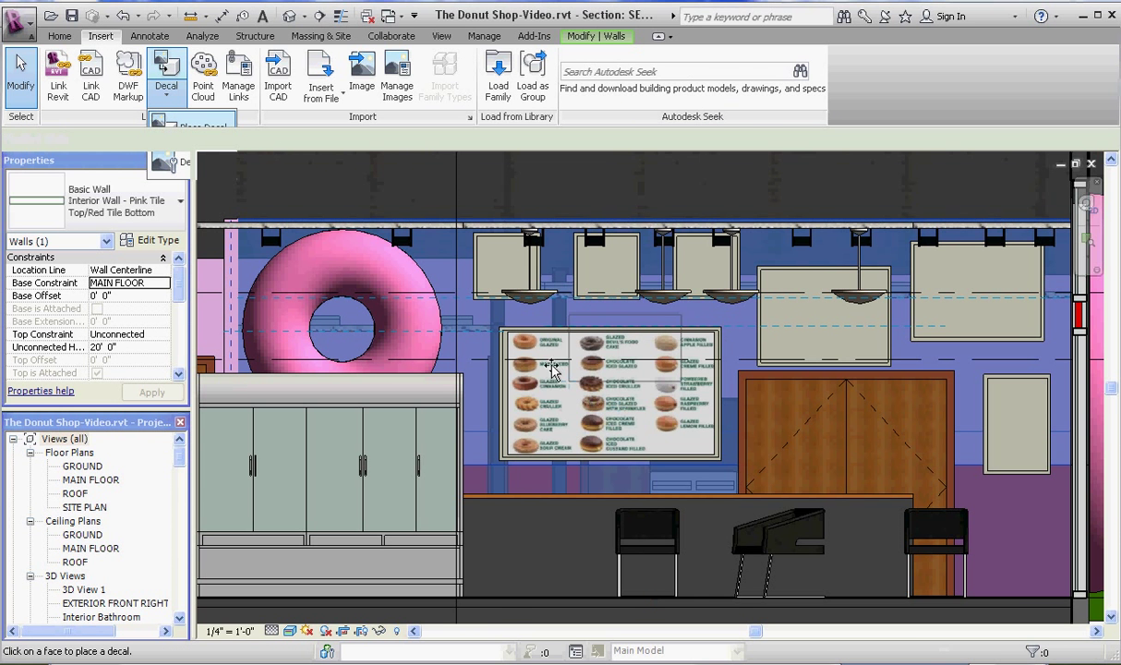
click(155, 205)
click(117, 267)
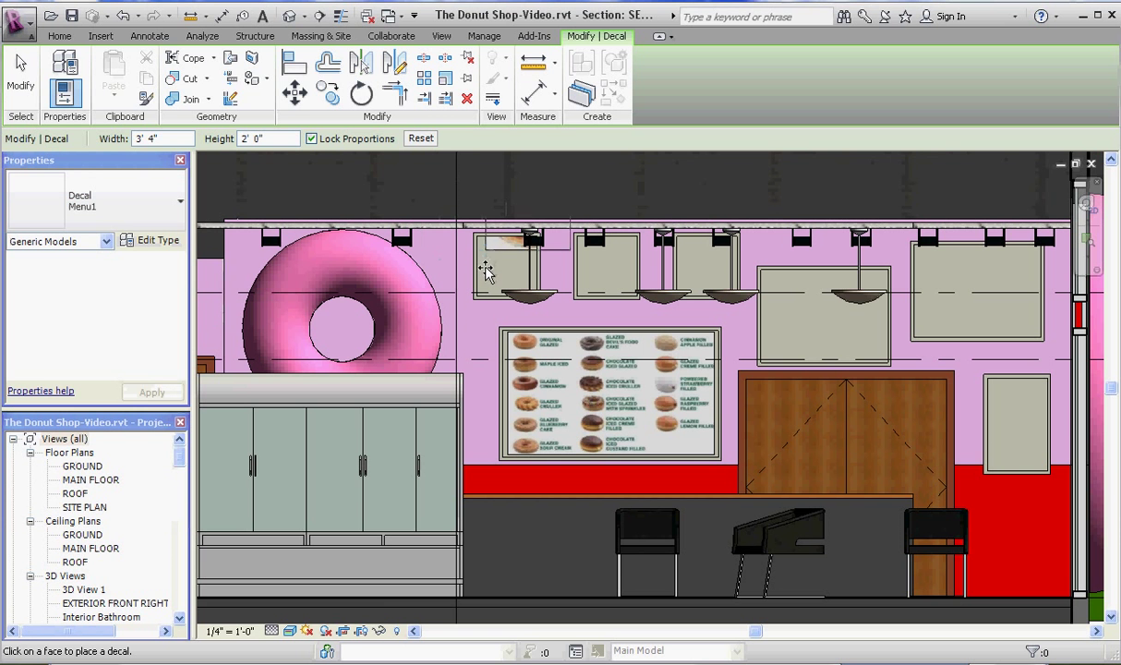
click(175, 205)
click(97, 279)
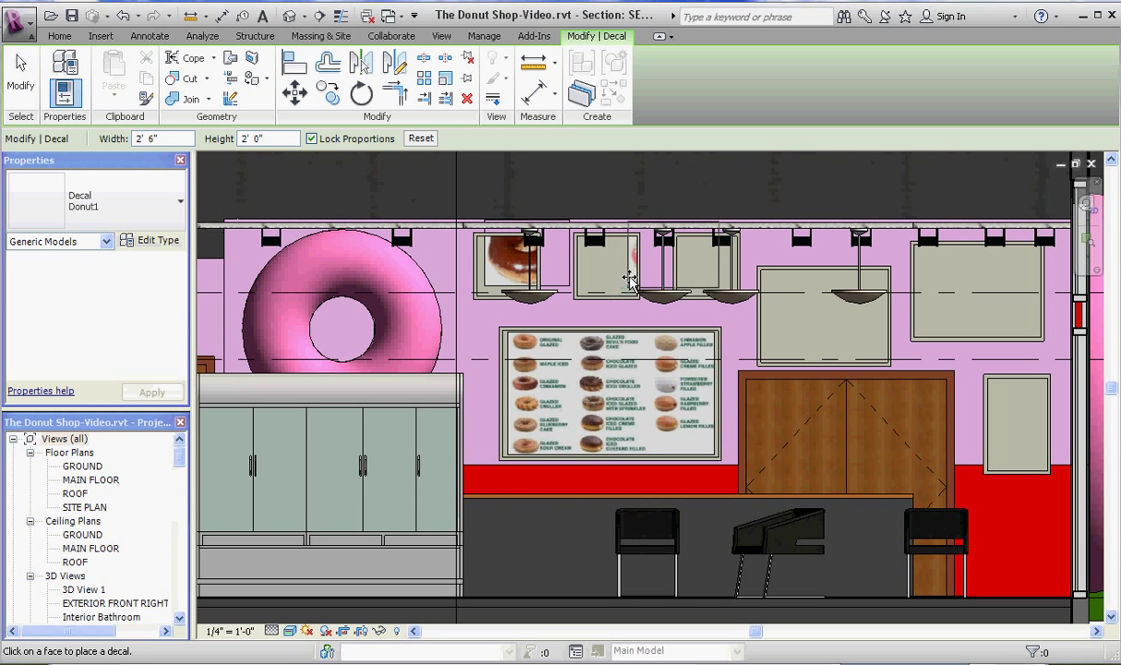
click(592, 290)
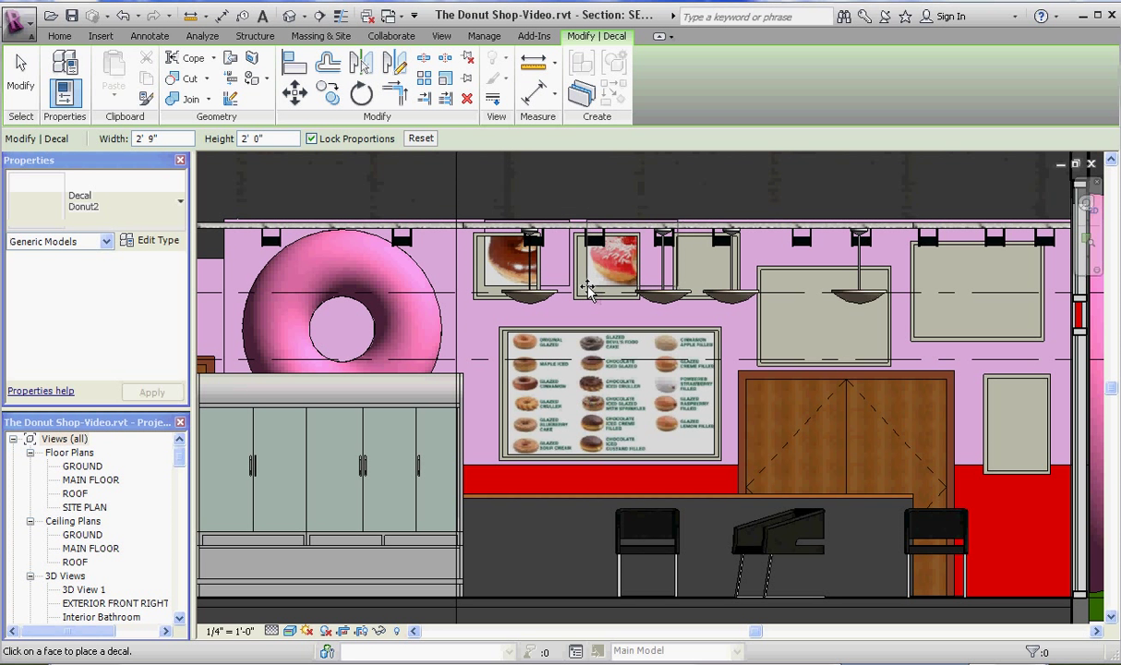
click(130, 205)
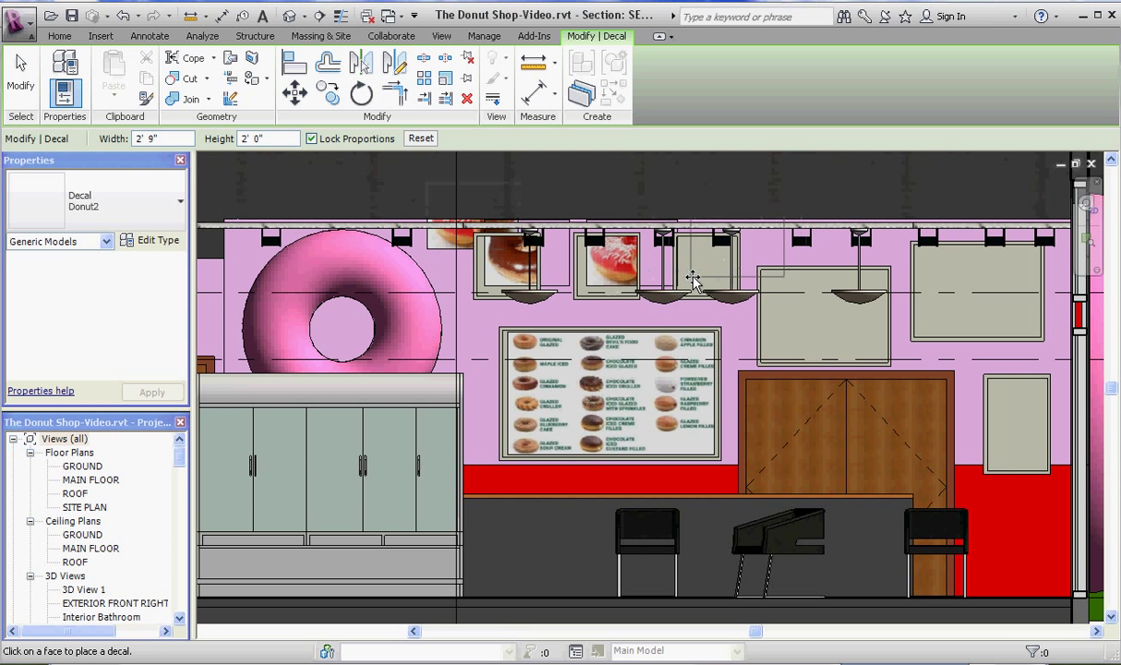
click(653, 267)
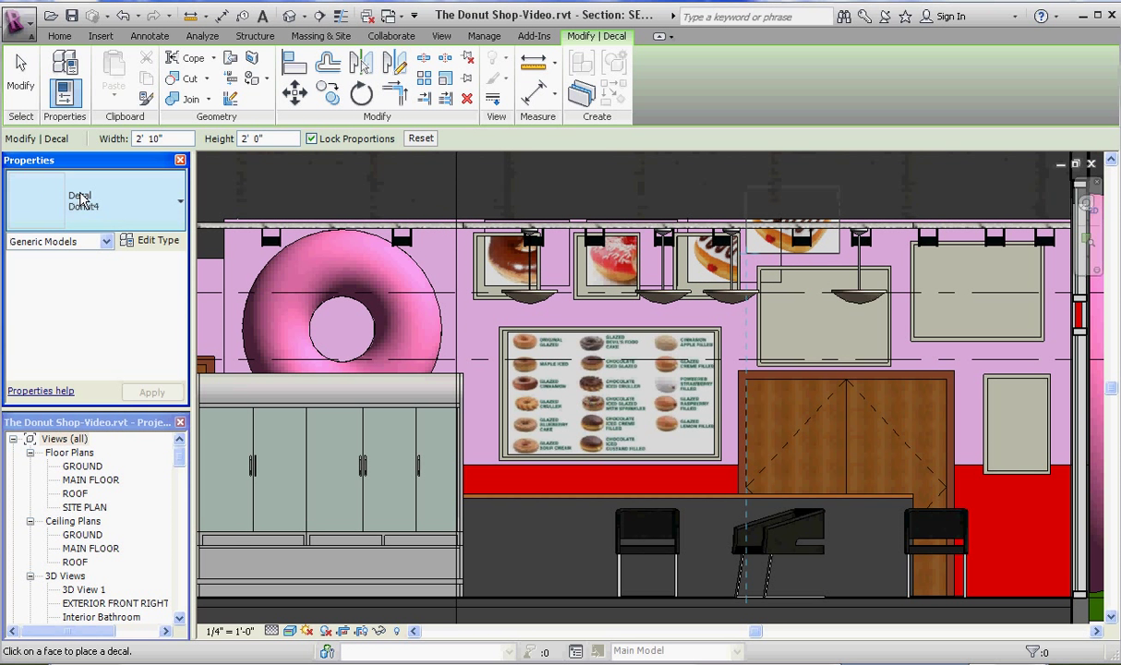
- Place the Homer1 poster decal on the small right wall panel
click(31, 191)
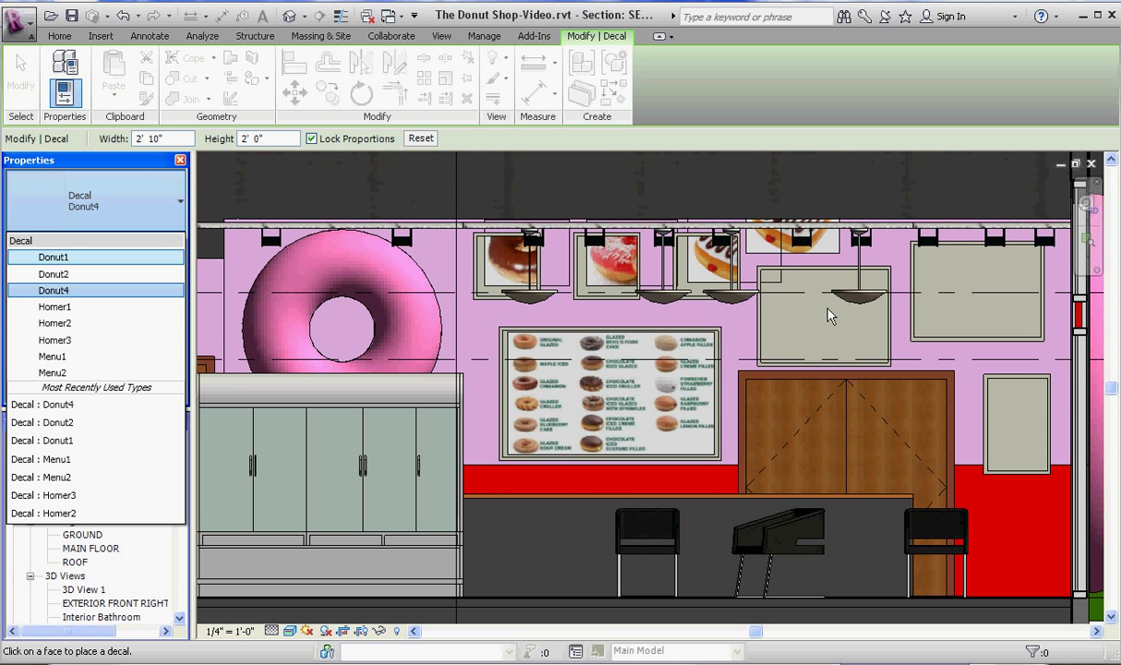
click(64, 290)
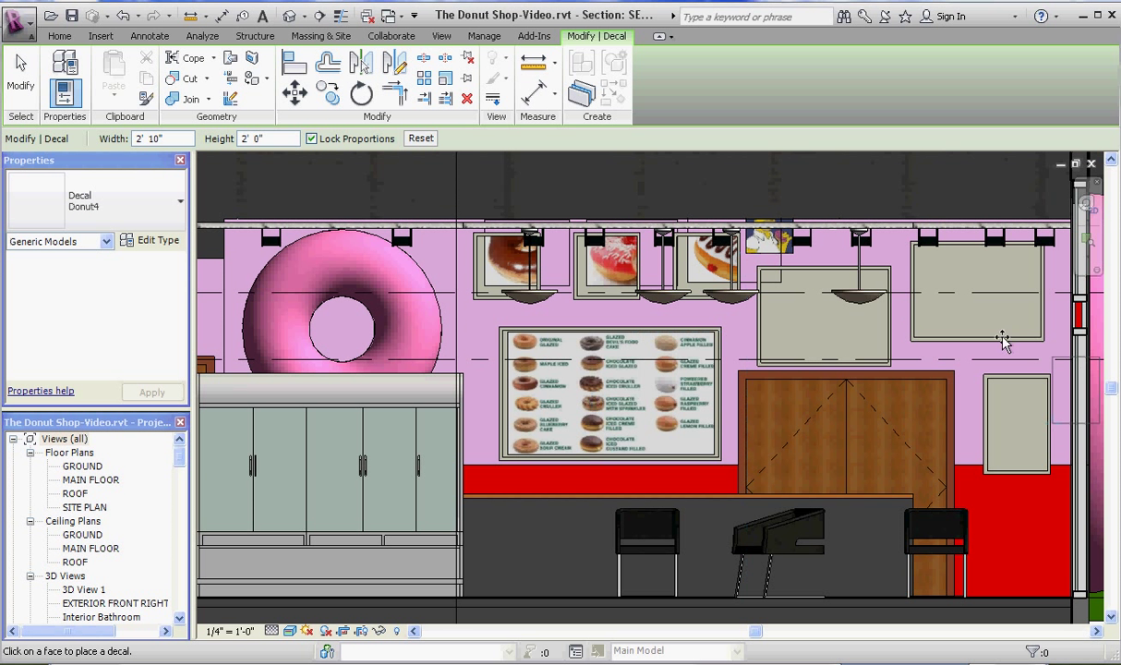
click(1016, 425)
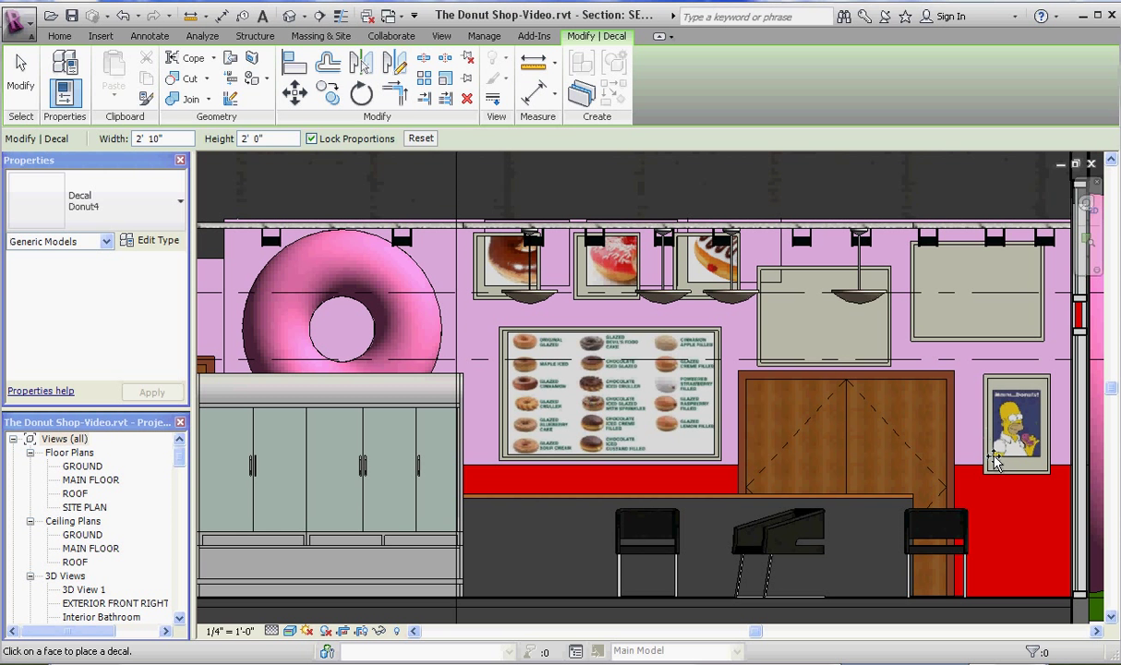
- Place the Menu2 donut-grid decal on the upper right sign board
click(170, 205)
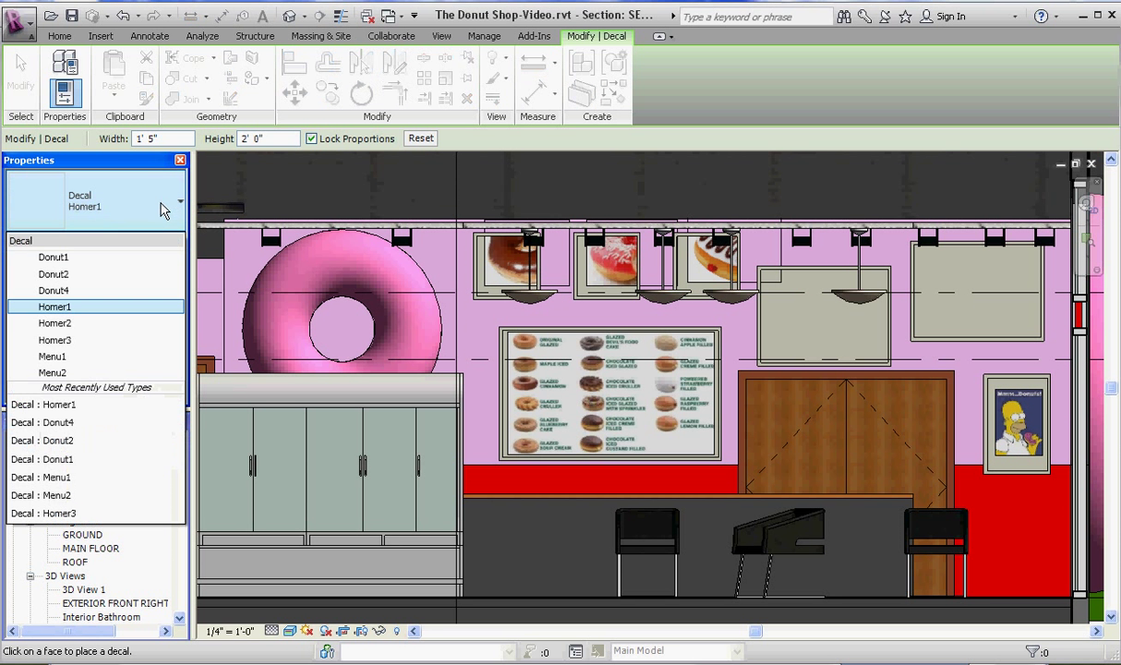
click(70, 356)
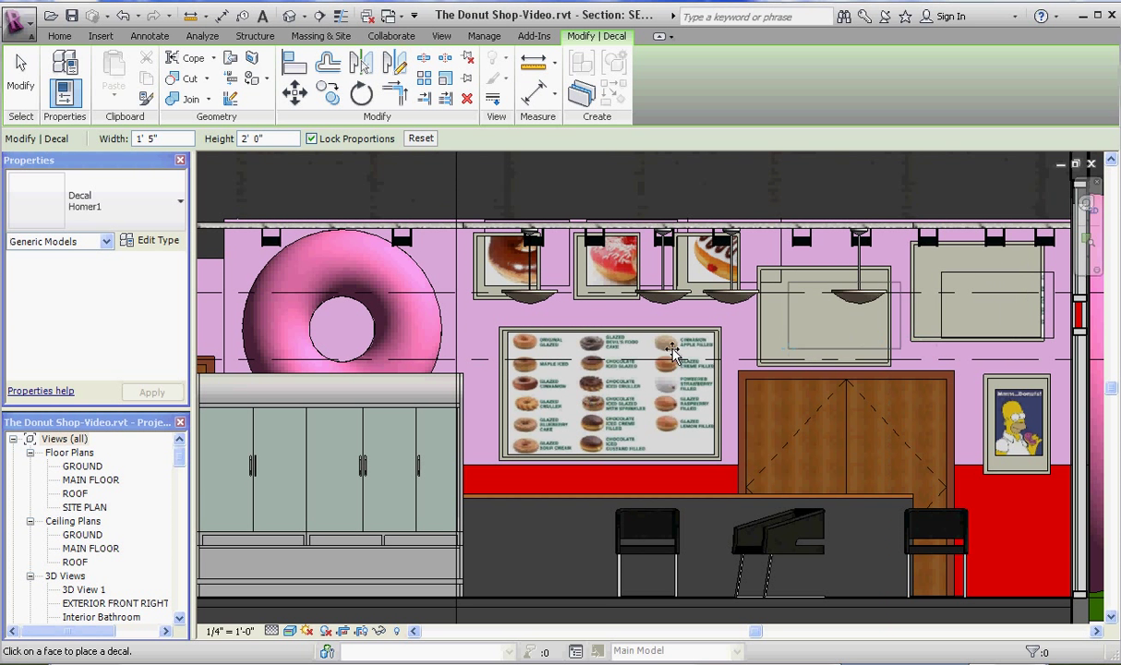
click(143, 213)
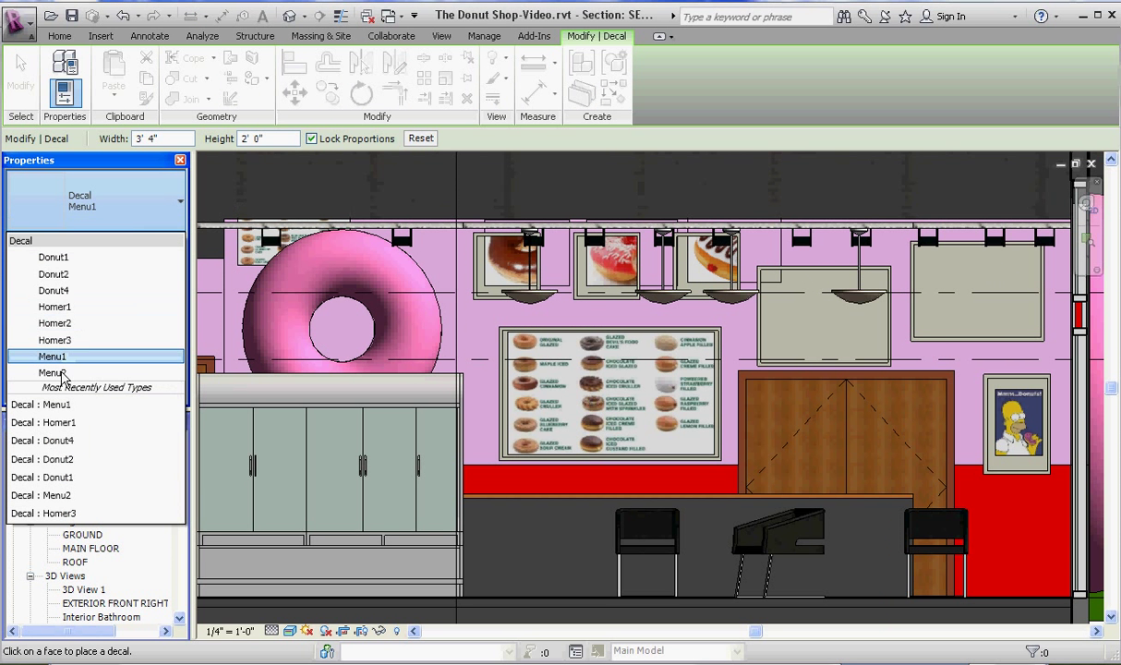
click(111, 360)
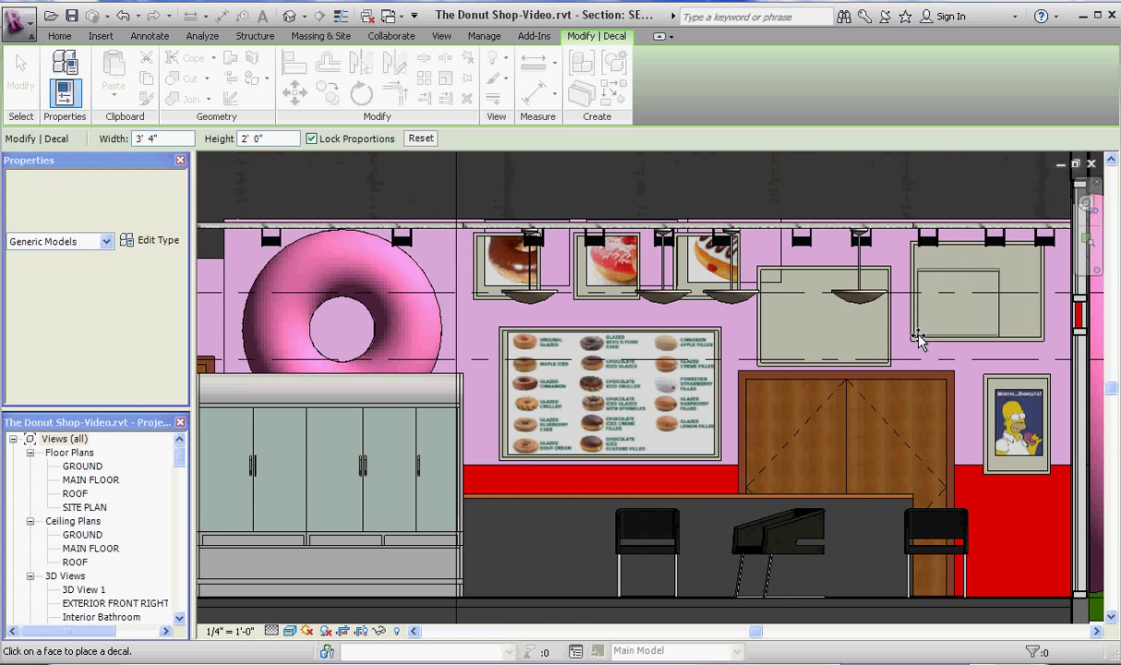
click(957, 301)
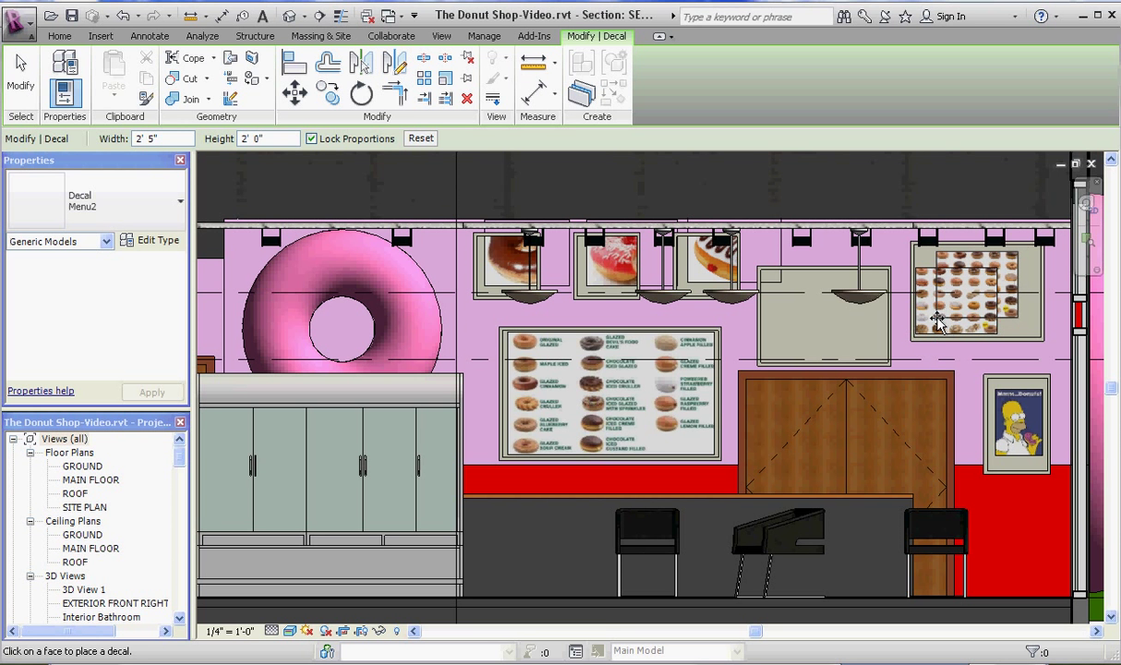
key(Escape)
key(Escape)
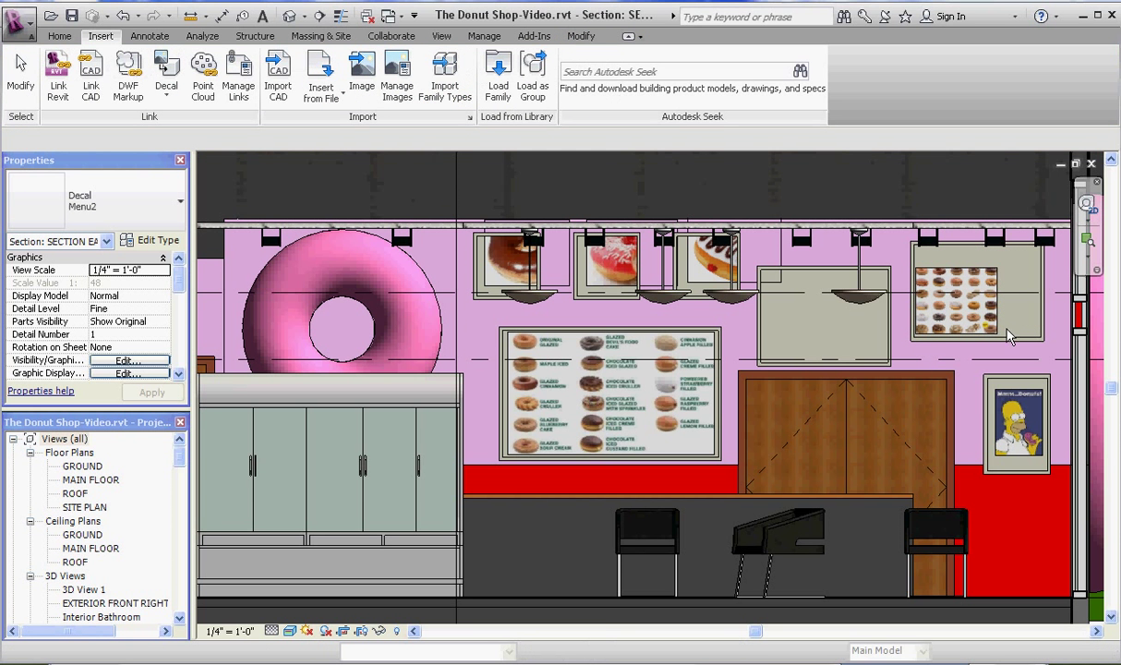
- Enlarge the Menu2 decal to fill its board, and reposition and enlarge Homer1 to about 1'8" × 2'5"
click(1004, 279)
drag(1005, 279, 1039, 258)
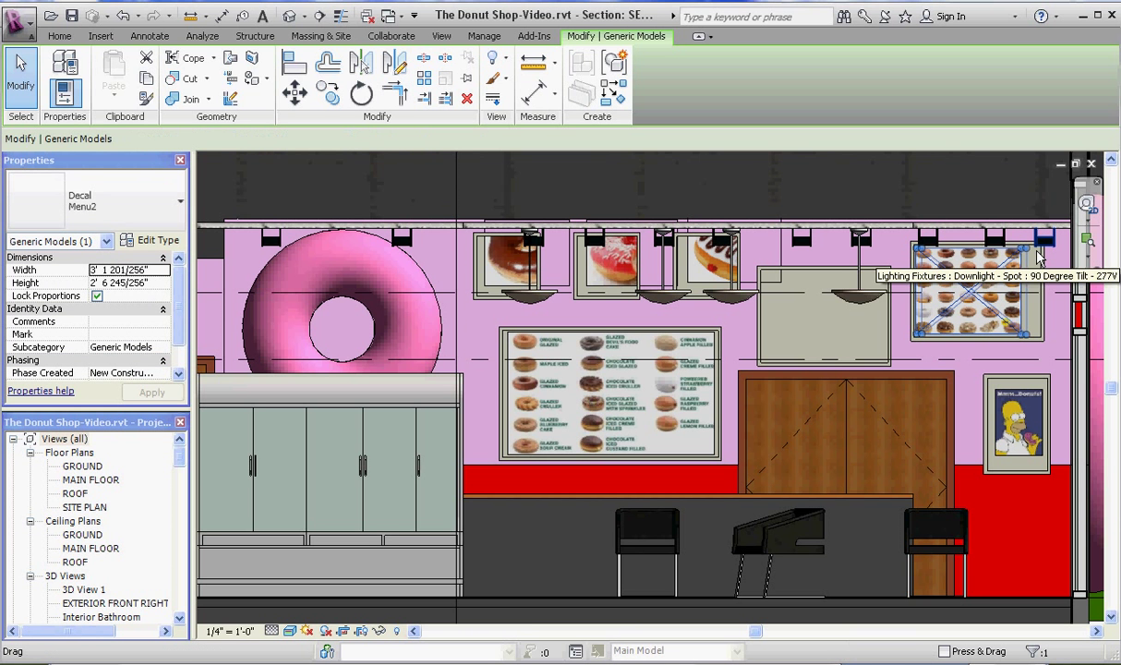
click(1004, 406)
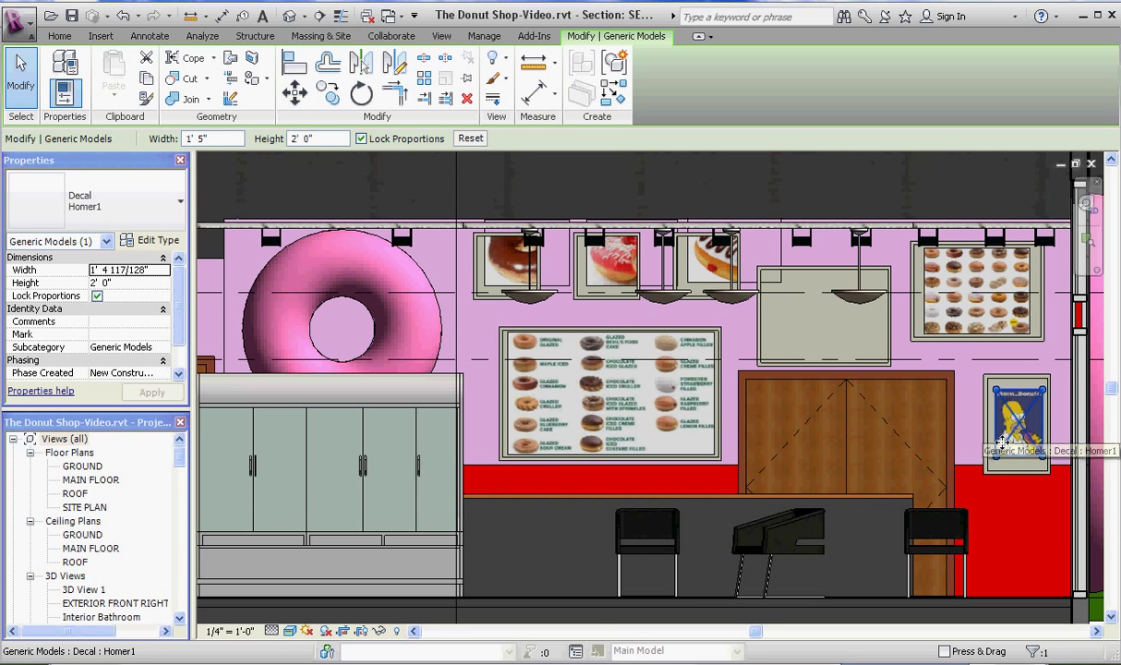
mouse_move(998, 439)
mouse_down()
mouse_move(1002, 453)
mouse_move(979, 434)
mouse_move(1002, 452)
mouse_up()
drag(1038, 410, 1037, 396)
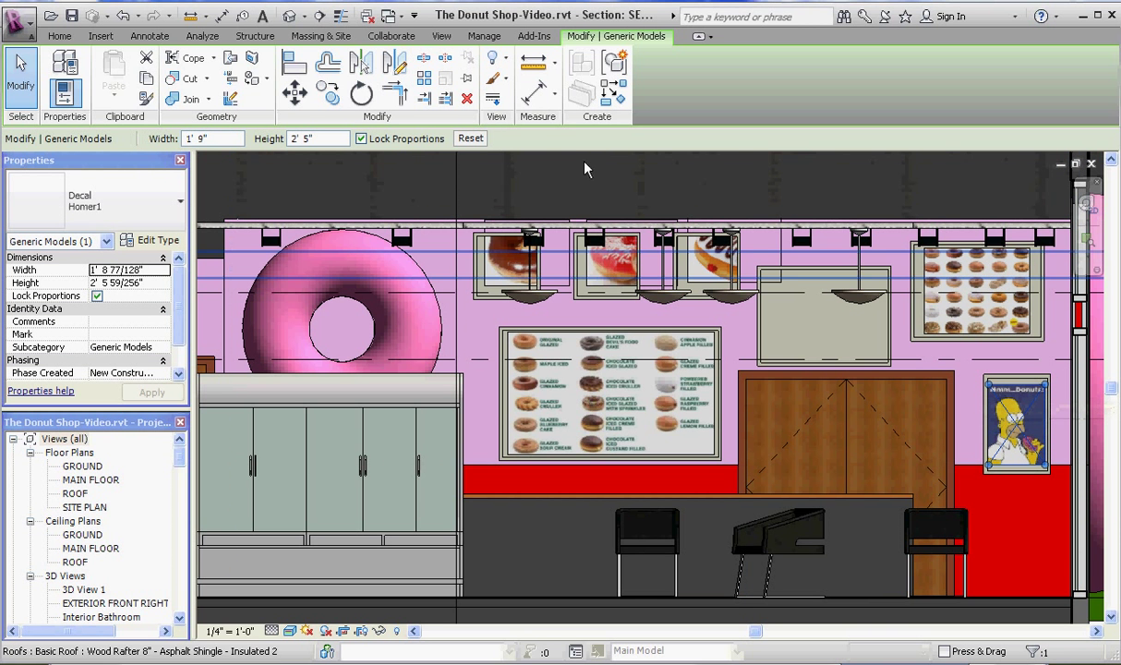
- Shrink the Donut1 decal to 1'10" × 1'5" to fit inside its frame
click(517, 280)
click(517, 280)
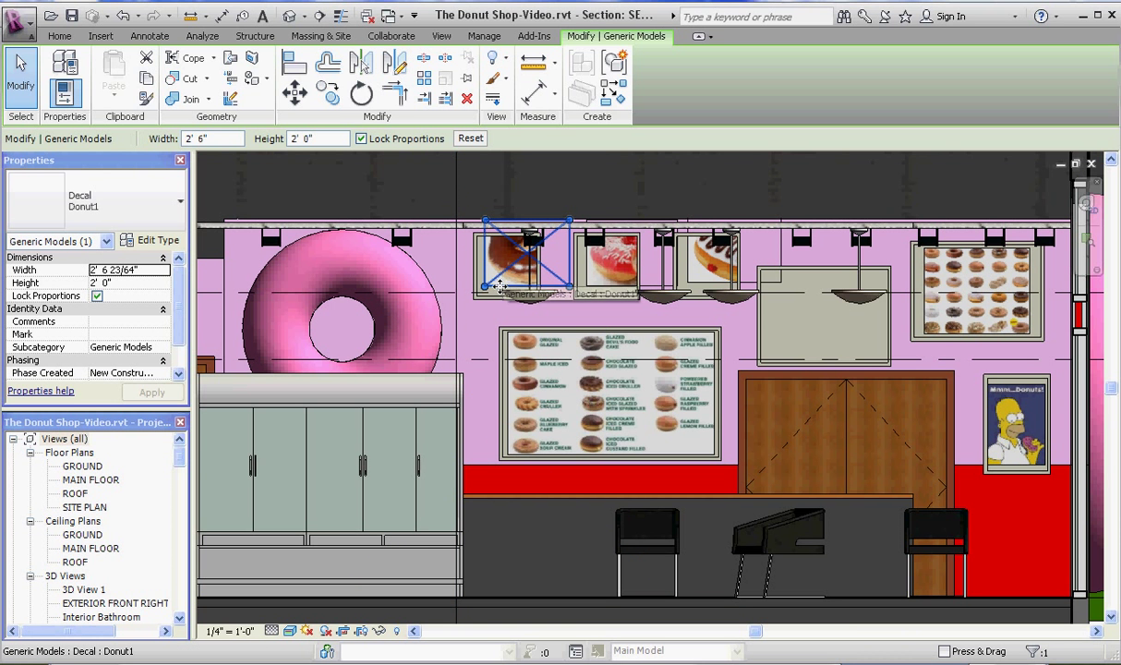
drag(508, 276, 519, 242)
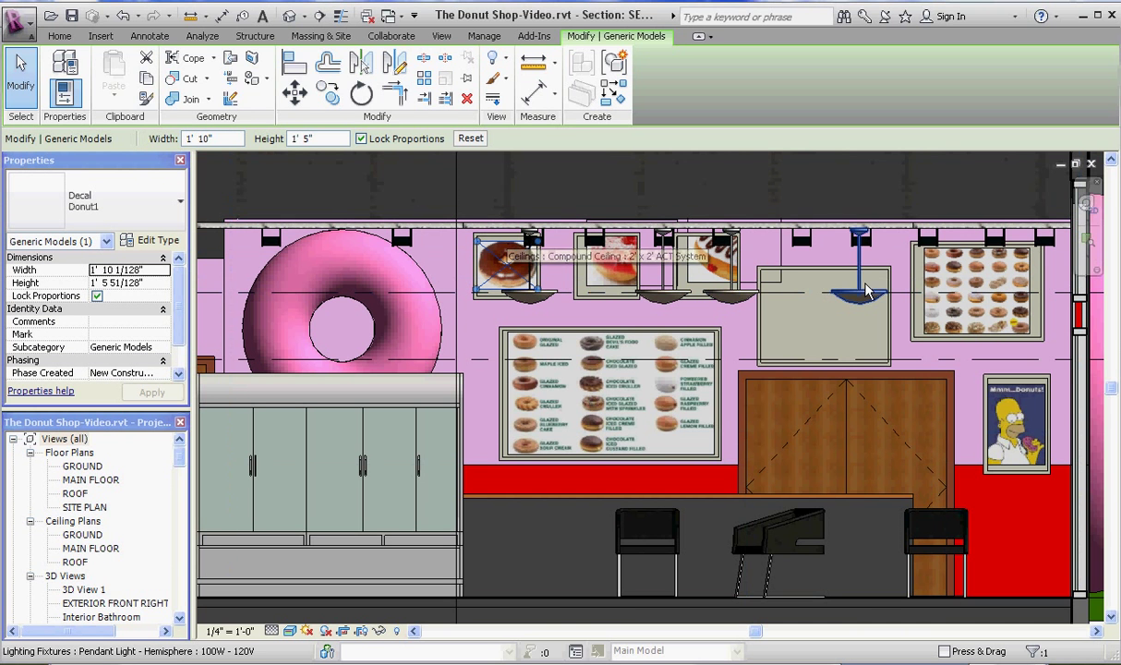
- Zoom out to show the whole donut shop section with roof, section heads and trees
scroll(831, 356, down, 2)
scroll(749, 407, down, 1)
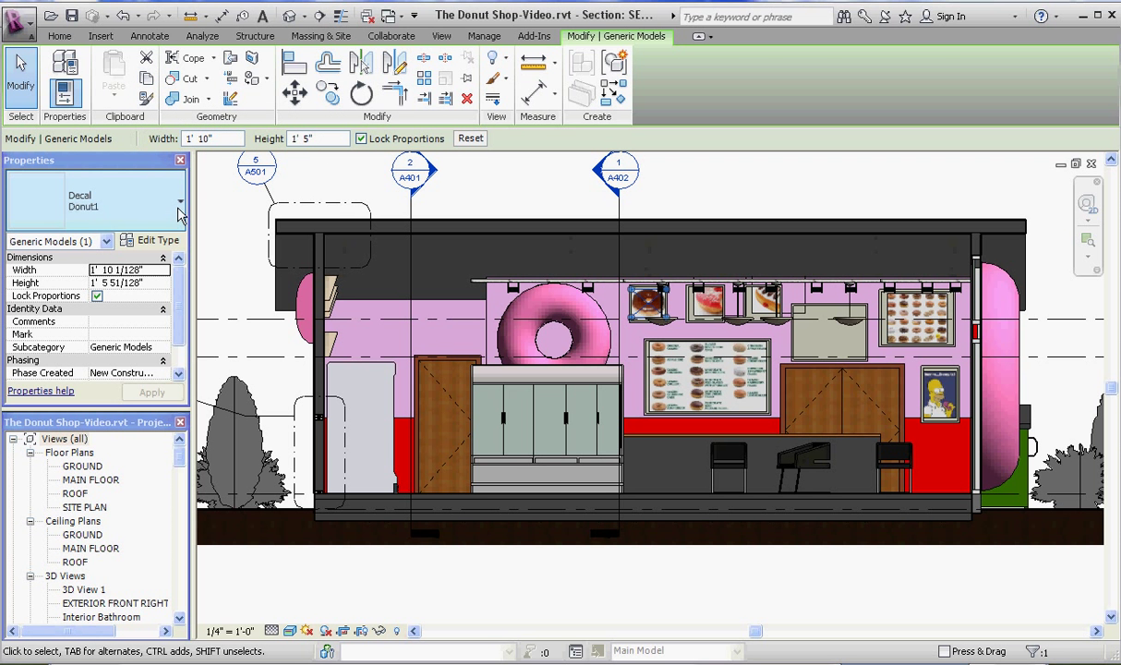
click(103, 36)
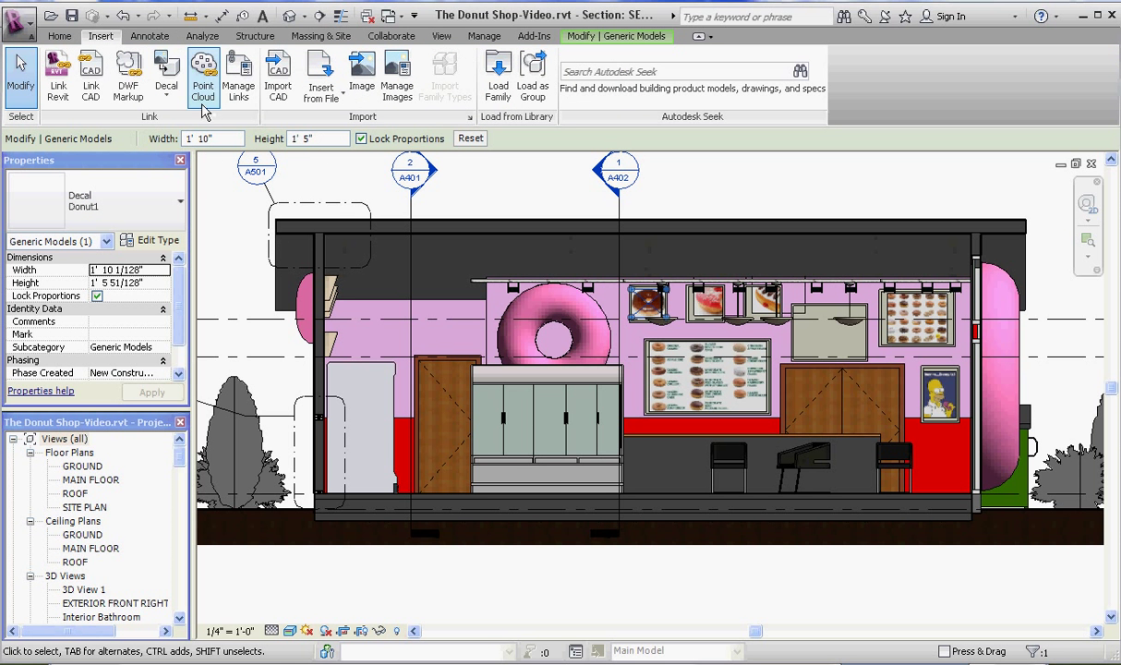
- Place Homer3 decals on the wall above the left door and on the counter front
click(164, 88)
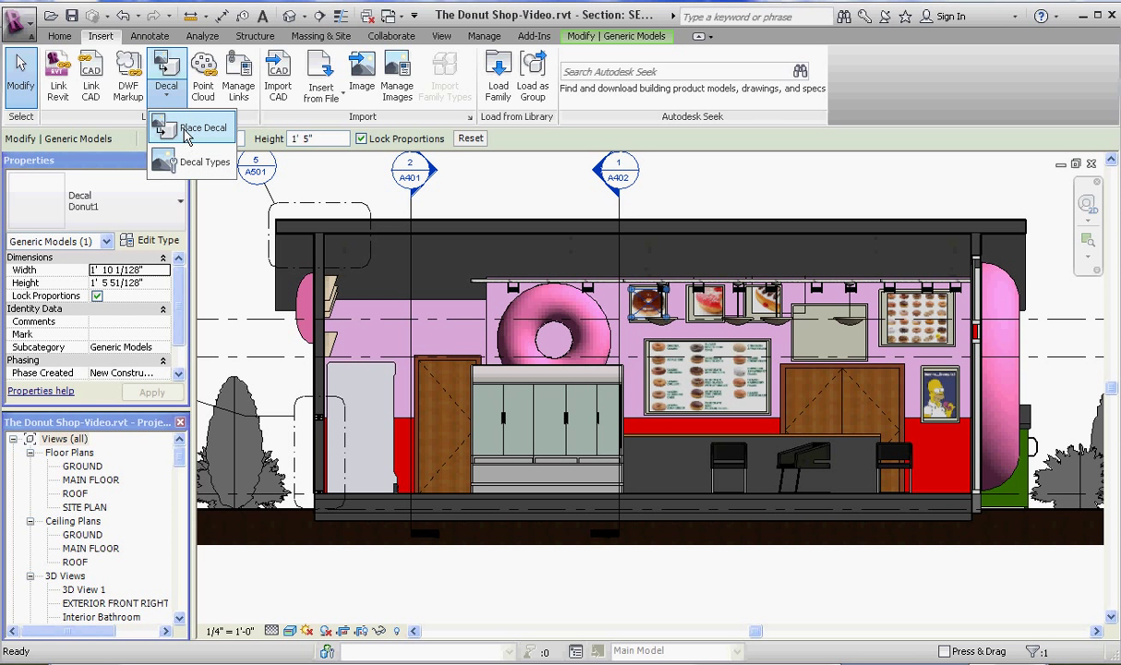
click(188, 129)
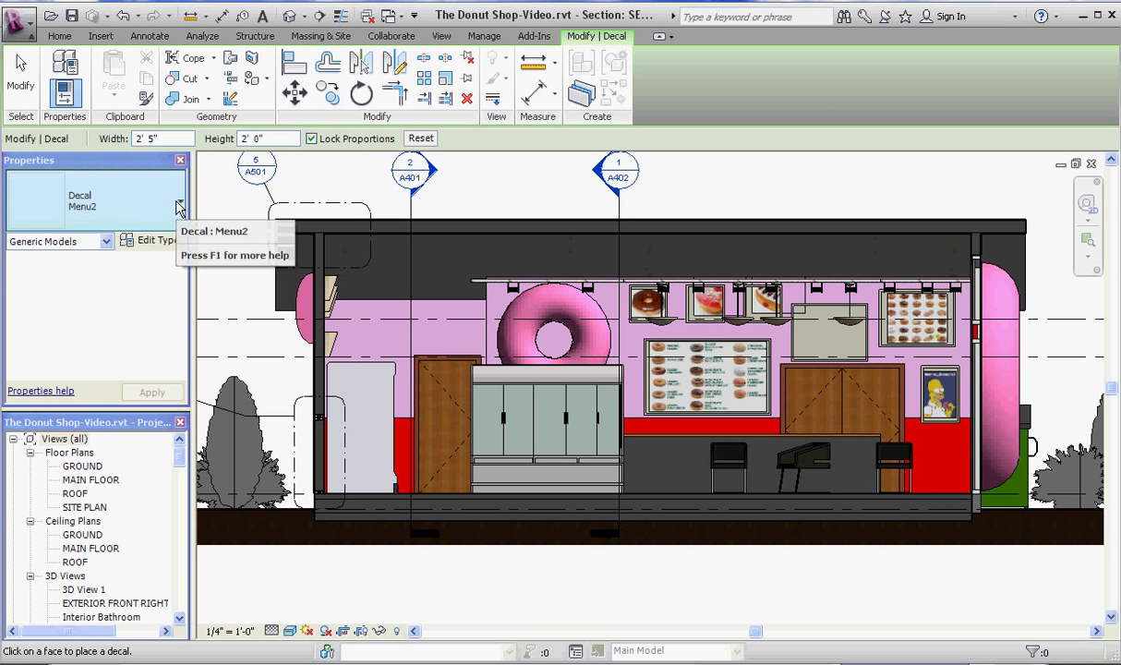
click(181, 207)
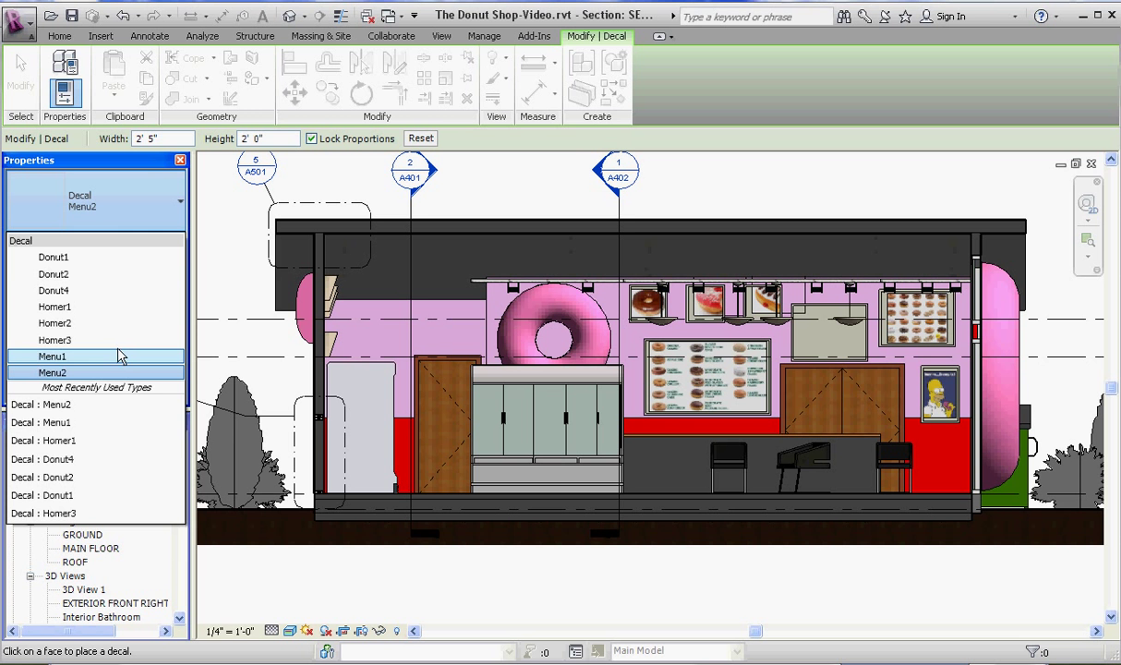
click(418, 349)
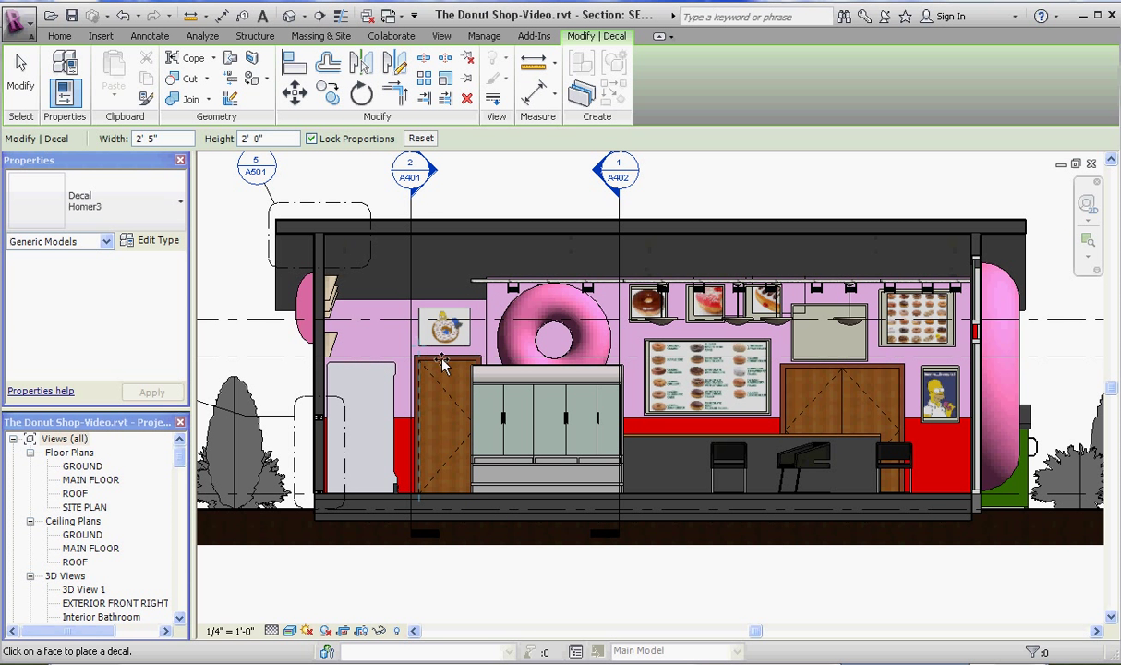
scroll(623, 460, up, 1)
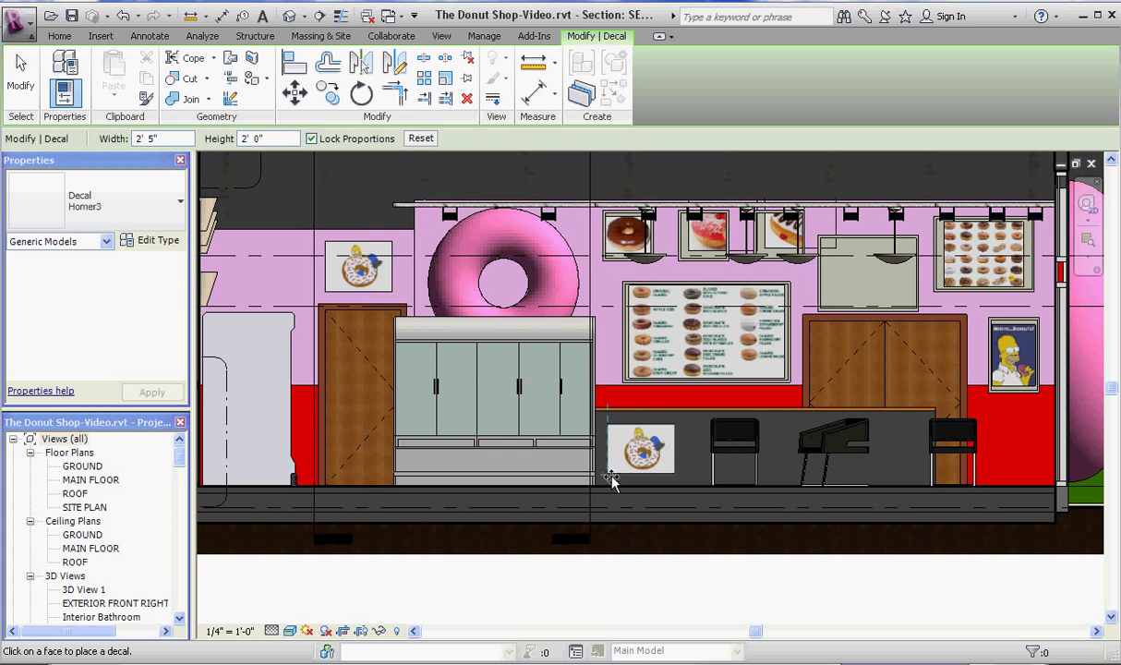
click(639, 469)
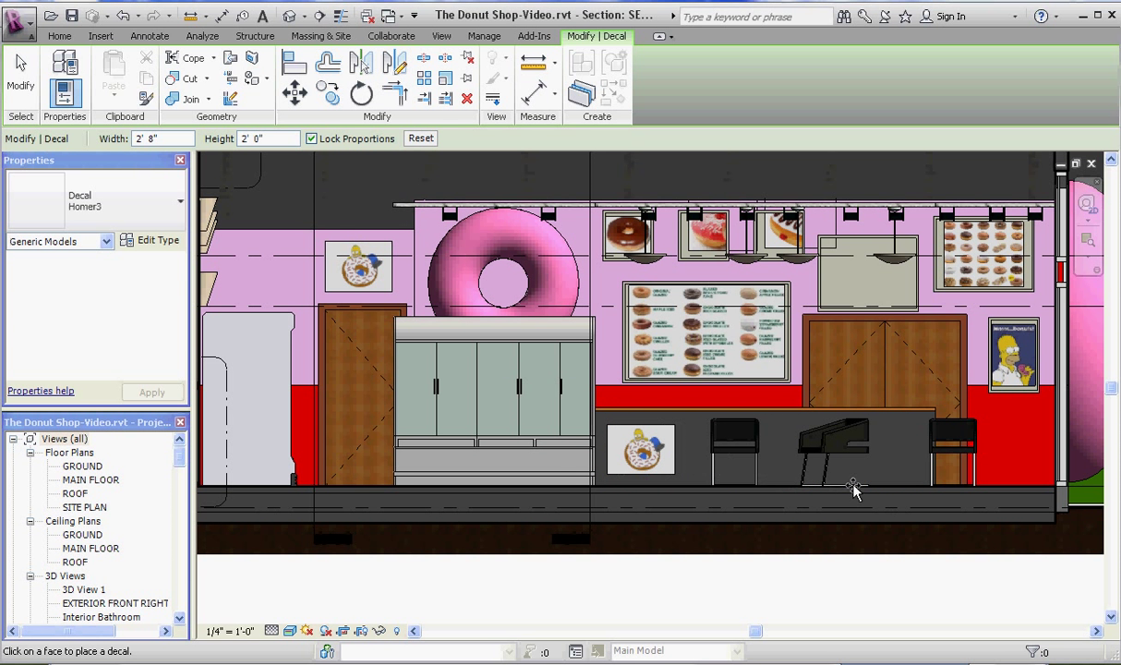
click(565, 451)
scroll(565, 480, down, 2)
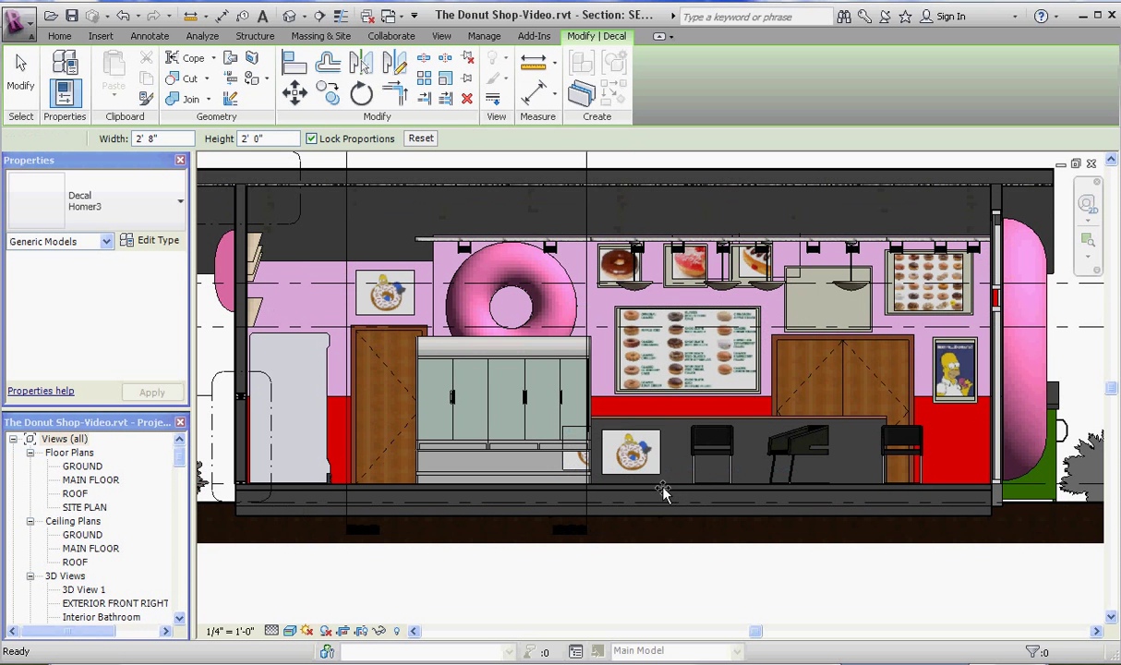
key(Escape)
key(Escape)
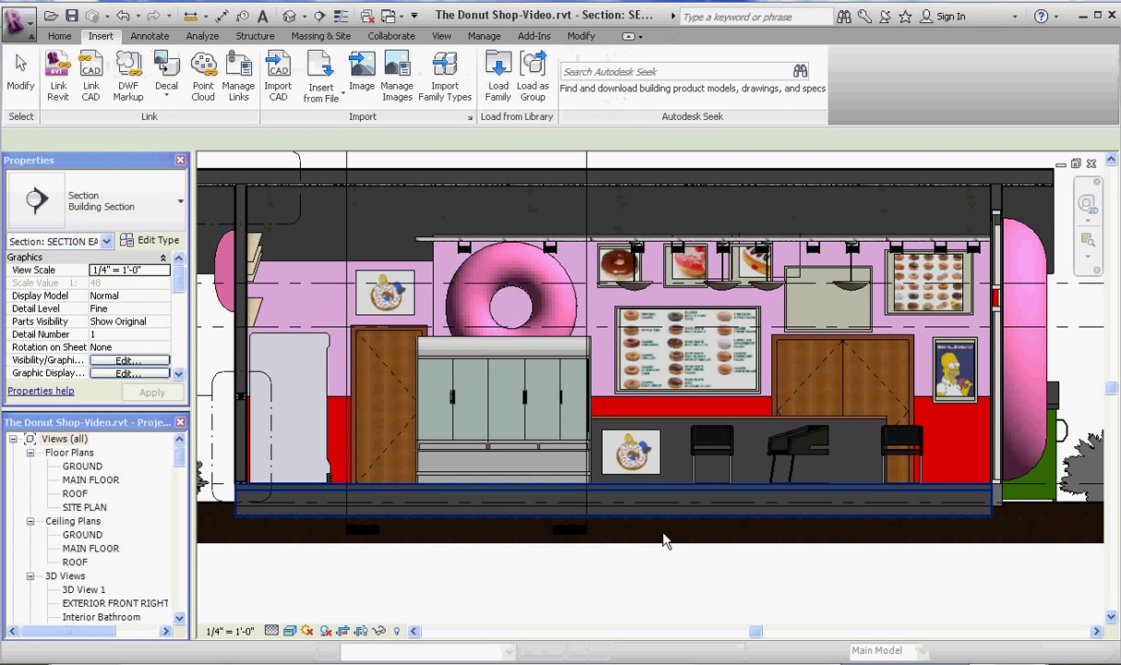
- Zoom out to review the whole section with all its decals
scroll(564, 481, down, 3)
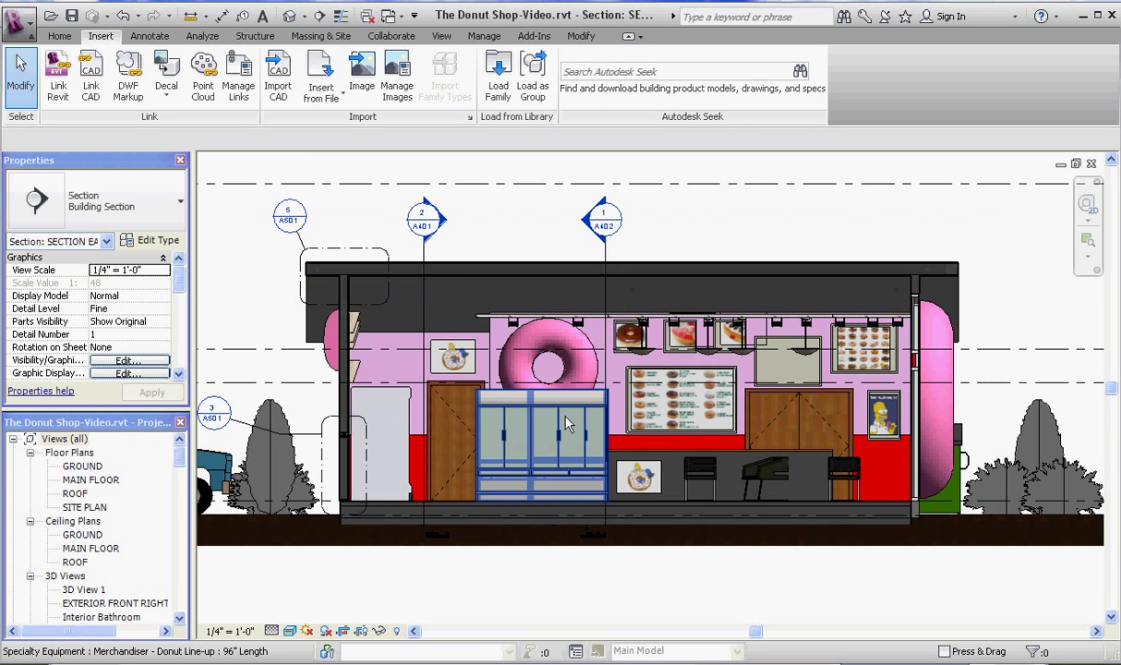